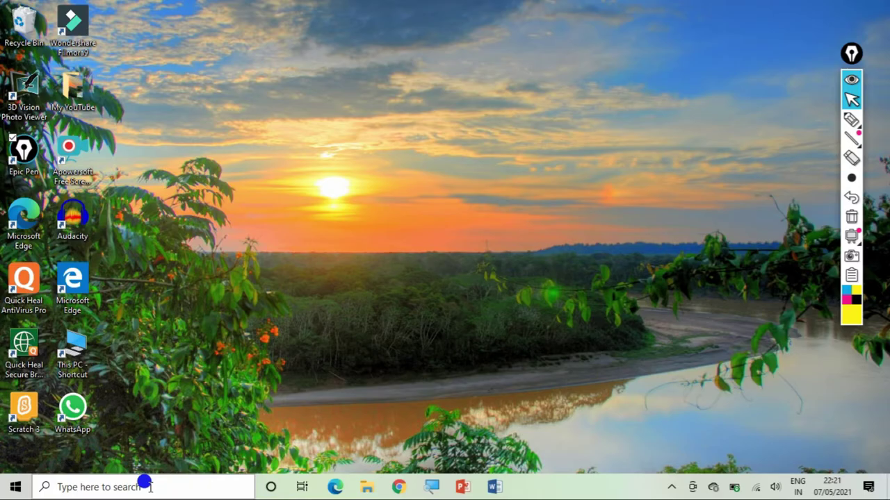
# Step: Browse the Start menu apps, expand the Microsoft Office 2016 Tools folder, then return to search
pyautogui.click(72, 487)
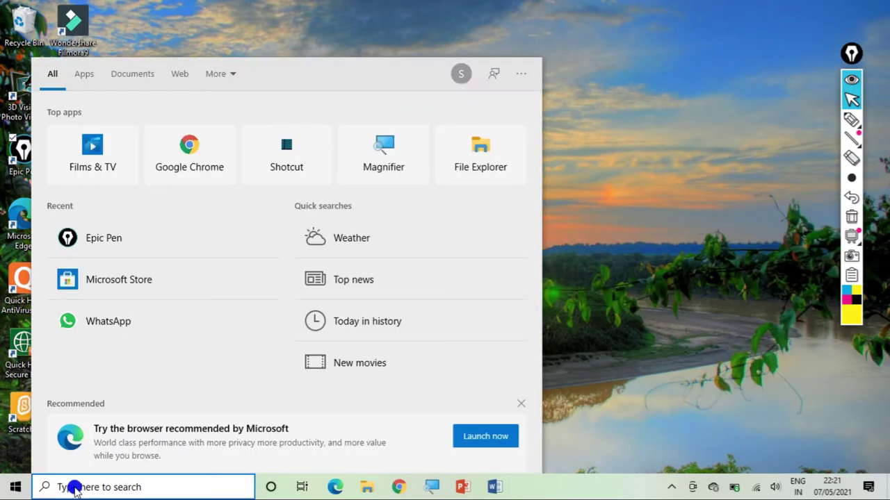
pyautogui.click(10, 489)
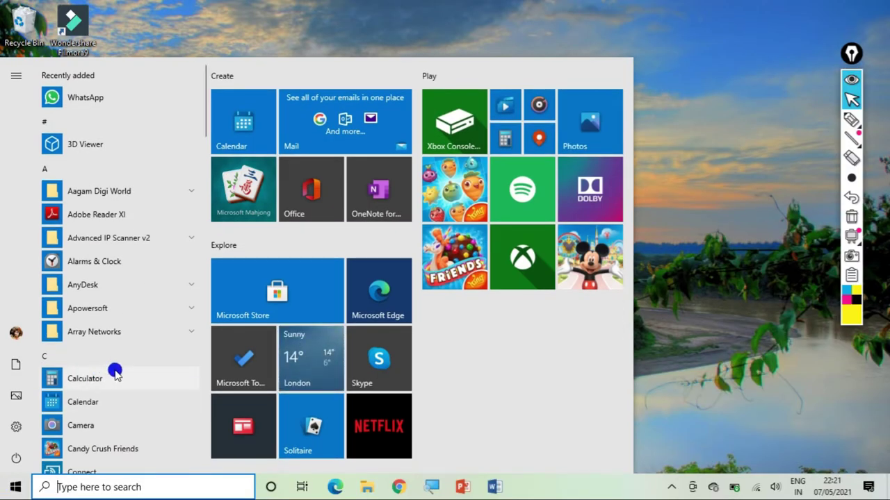
pyautogui.scroll(-1, 115, 373)
pyautogui.scroll(-4, 115, 374)
pyautogui.scroll(-2, 115, 373)
pyautogui.scroll(-3, 115, 373)
pyautogui.scroll(-2, 114, 368)
pyautogui.scroll(-1, 114, 368)
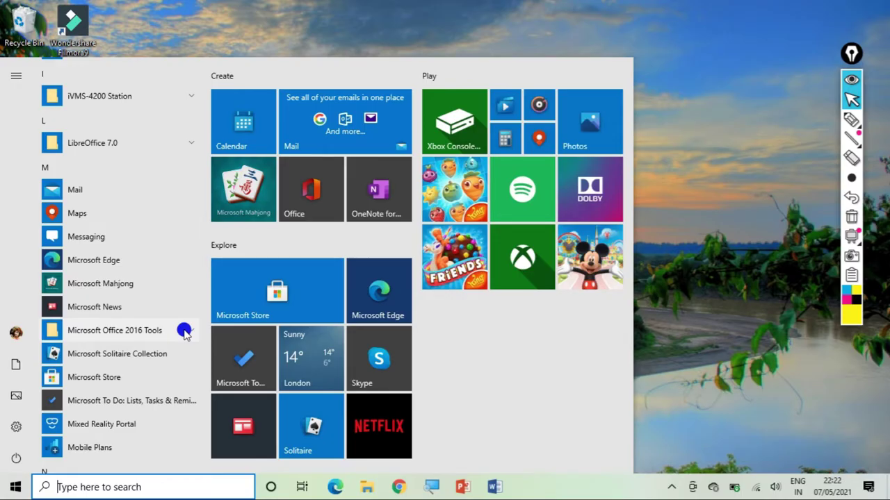
pyautogui.click(185, 332)
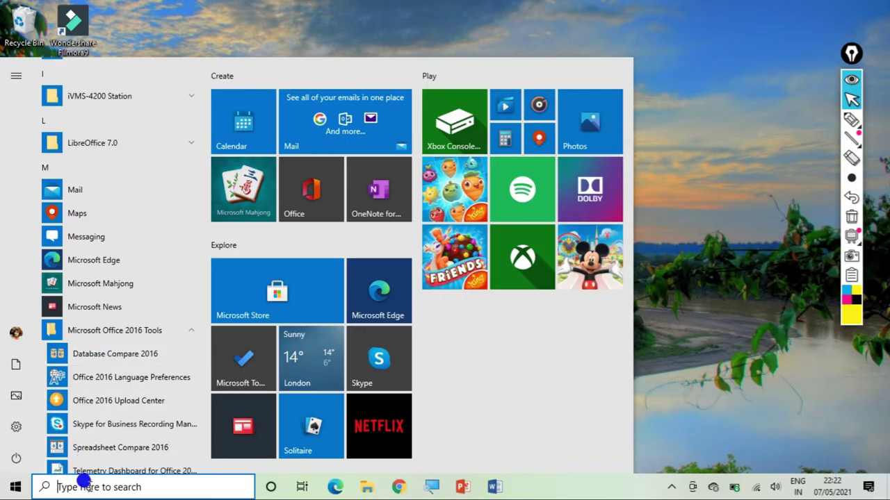
pyautogui.click(83, 481)
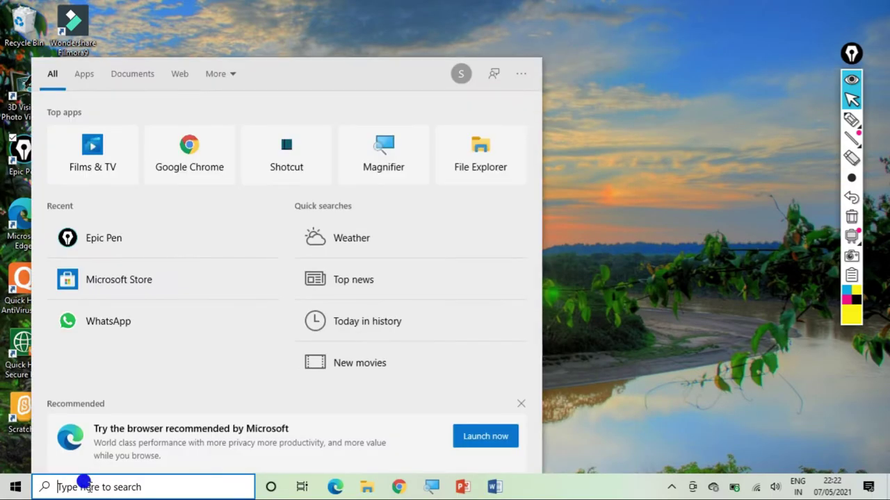
# Step: Launch Excel 2016 by searching 'exc', dismiss the startup notices, and start a blank workbook
pyautogui.write('exc')
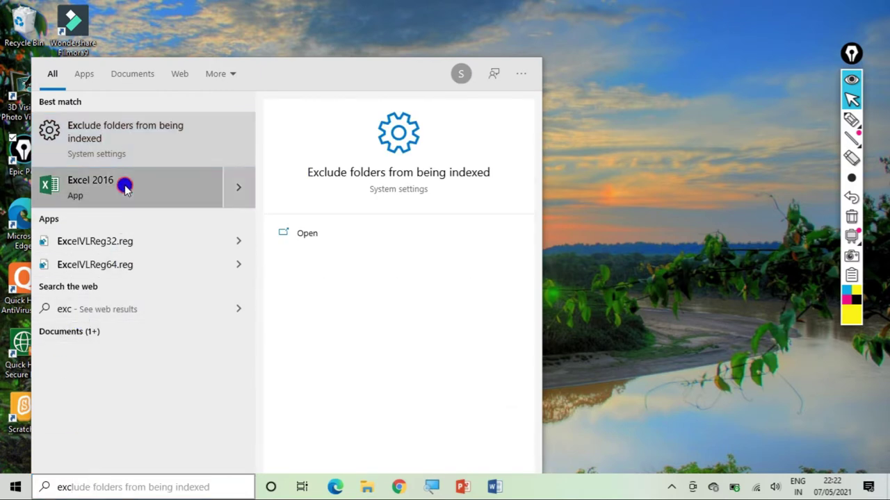
pyautogui.click(123, 187)
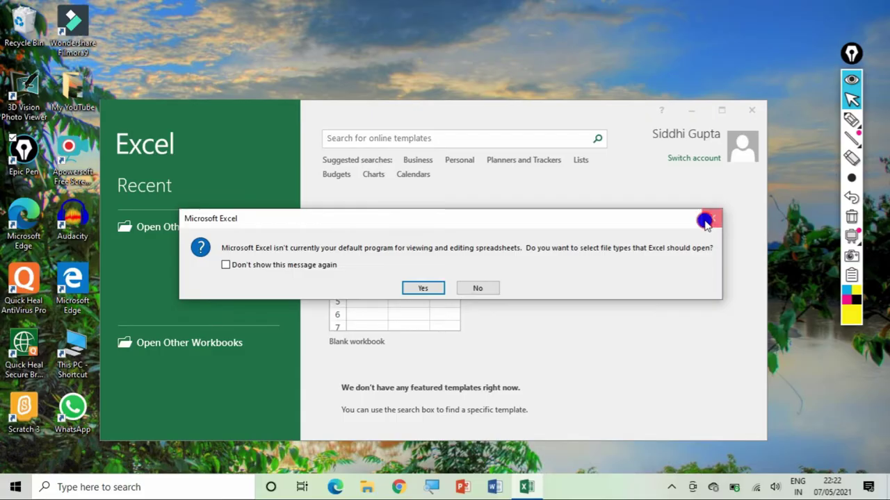
pyautogui.click(712, 219)
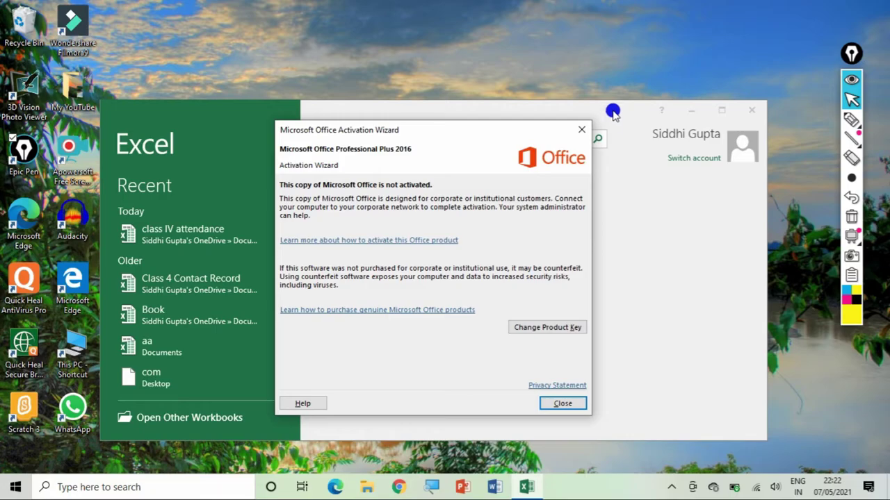
pyautogui.click(587, 130)
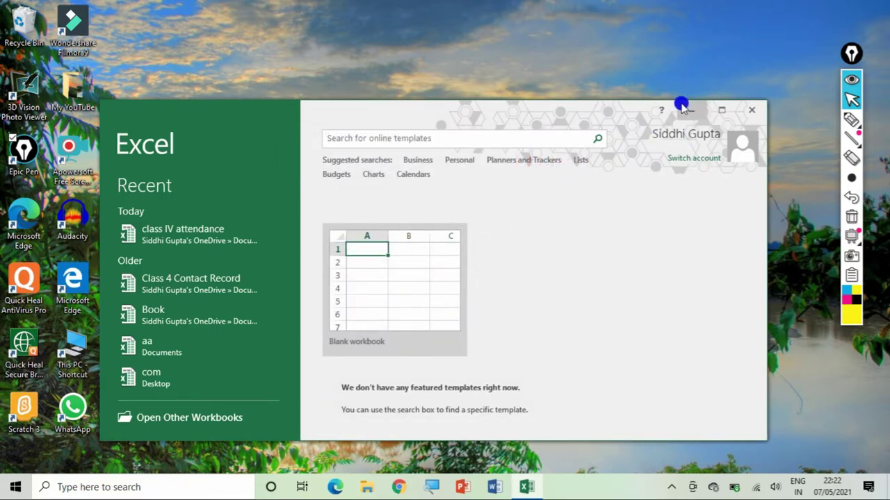
pyautogui.click(721, 105)
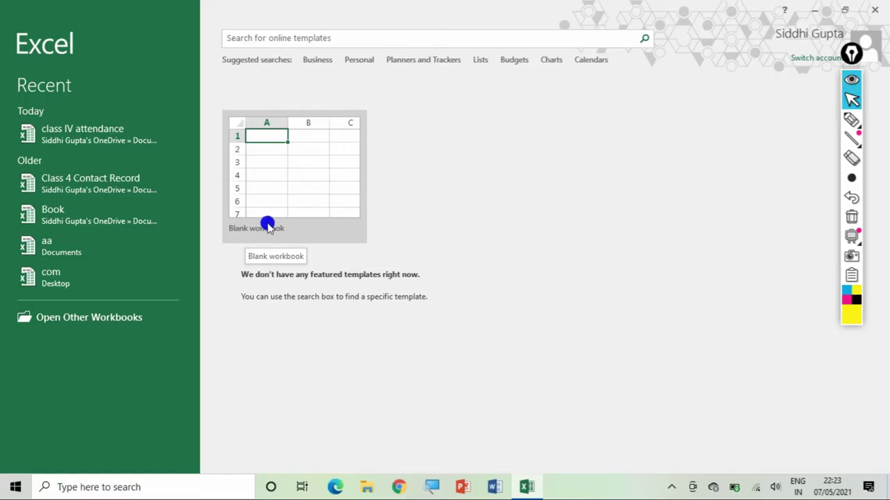
pyautogui.click(291, 178)
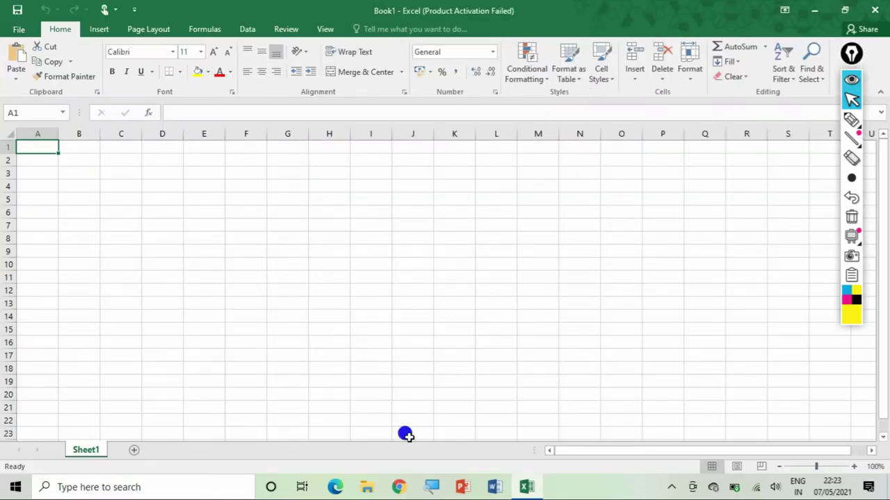
pyautogui.press('Right')
pyautogui.press('Down')
pyautogui.press('Down')
pyautogui.press('Down')
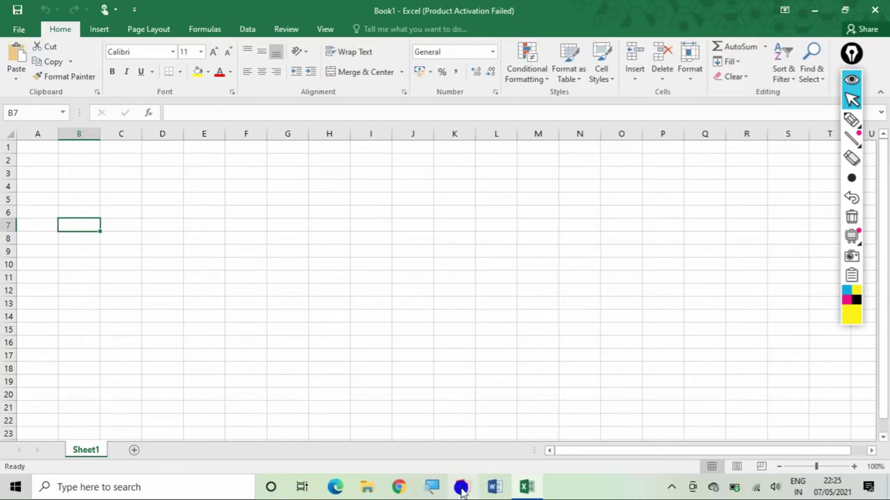
pyautogui.moveTo(529, 493)
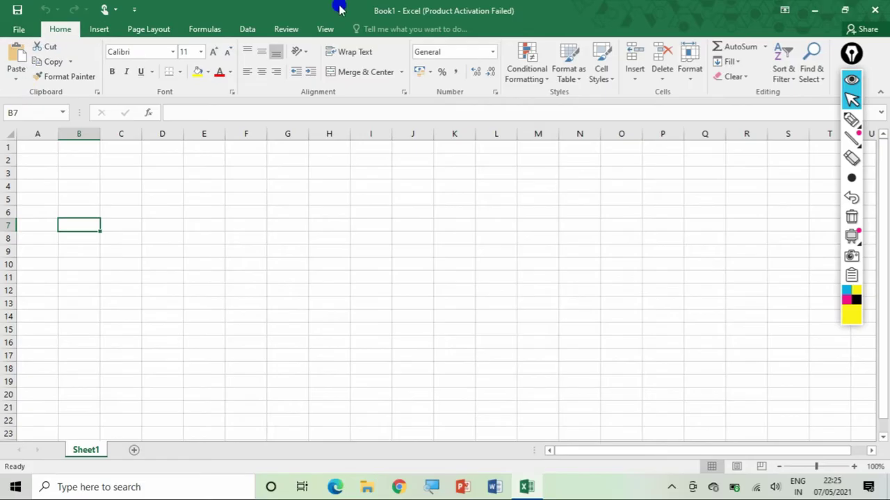
# Step: Turn on the taskbar Magnifier to enlarge the Excel window's top-left area
pyautogui.click(433, 488)
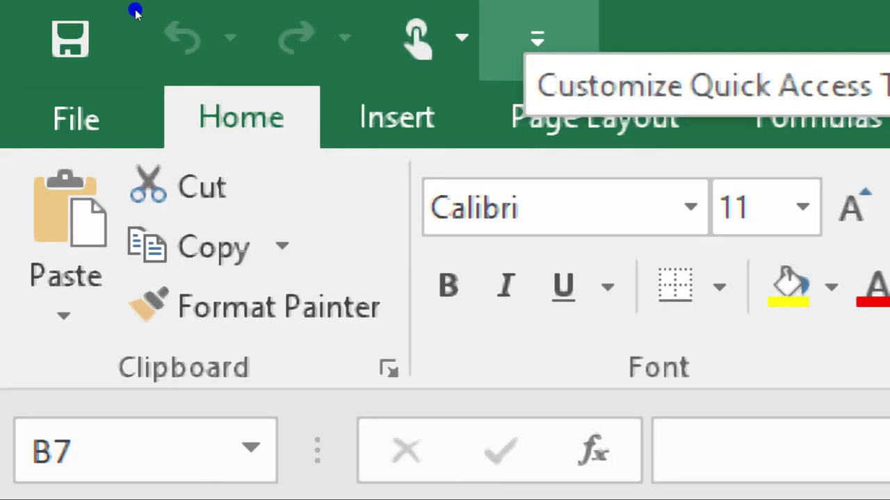
pyautogui.press('Return')
pyautogui.press('Down')
pyautogui.press('Down')
pyautogui.press('Down')
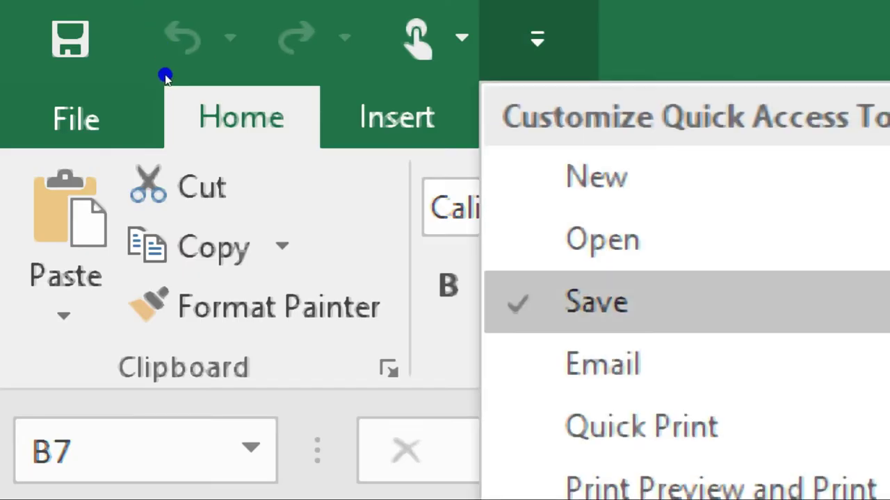
pyautogui.press('Down')
pyautogui.press('Down')
pyautogui.press('Down')
pyautogui.press('Up')
pyautogui.press('Up')
pyautogui.press('Down')
pyautogui.press('Down')
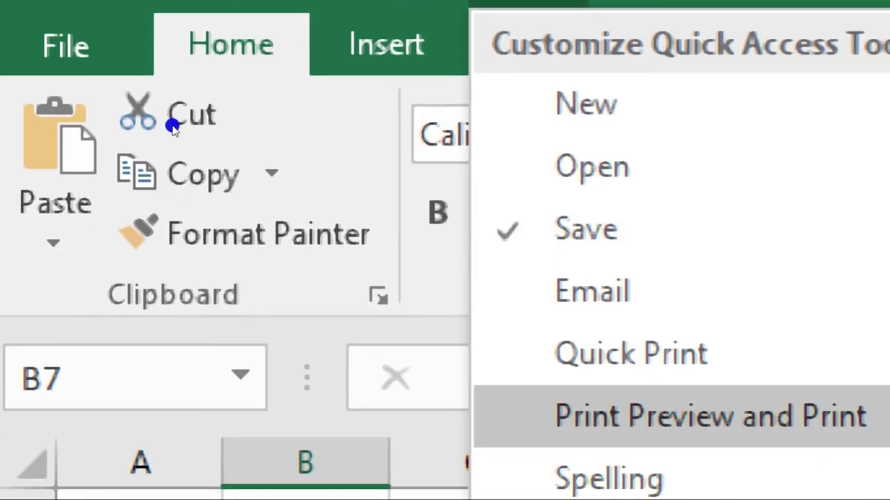
pyautogui.press('Down')
pyautogui.press('Down')
pyautogui.press('Up')
pyautogui.press('Up')
pyautogui.press('Up')
pyautogui.press('Down')
pyautogui.press('Down')
pyautogui.press('Down')
pyautogui.press('Up')
pyautogui.press('Up')
pyautogui.press('Up')
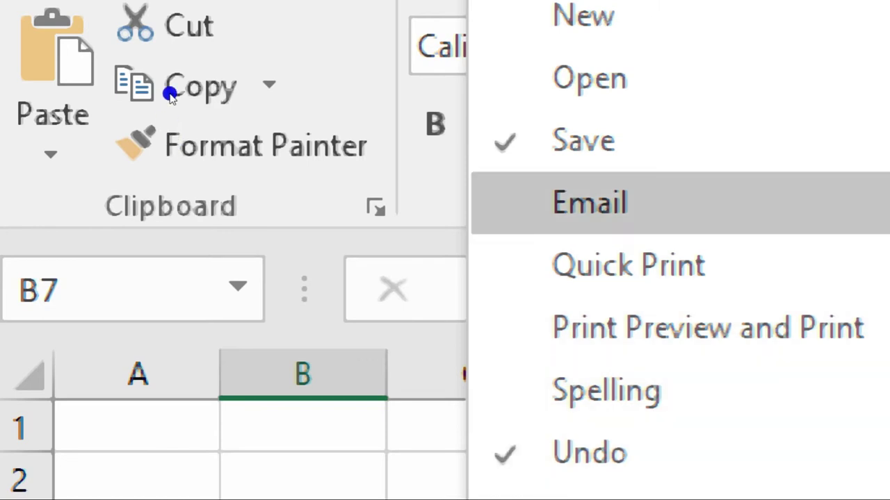
pyautogui.press('Down')
pyautogui.press('Down')
pyautogui.press('Down')
pyautogui.press('Up')
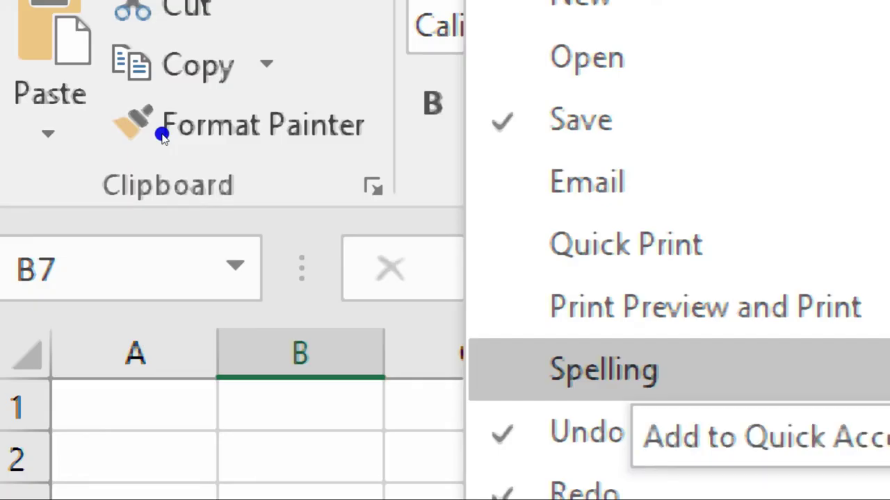
pyautogui.press('Up')
pyautogui.press('Return')
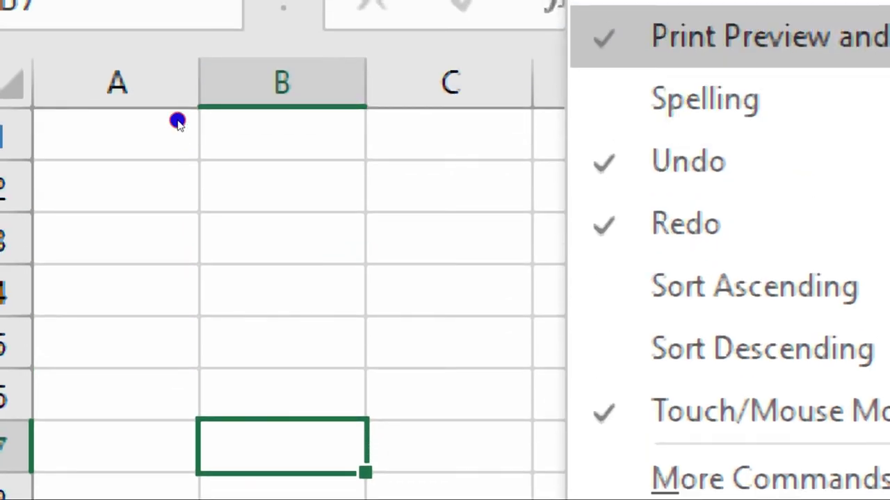
pyautogui.press('Escape')
pyautogui.press('Left')
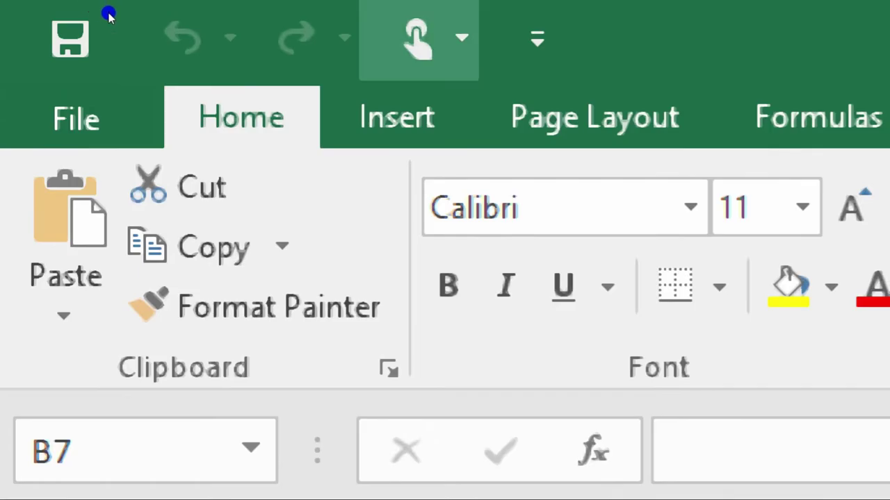
pyautogui.press('Right')
pyautogui.press('Left')
pyautogui.press('Left')
pyautogui.press('Down')
pyautogui.press('Right')
pyautogui.press('Right')
pyautogui.press('Right')
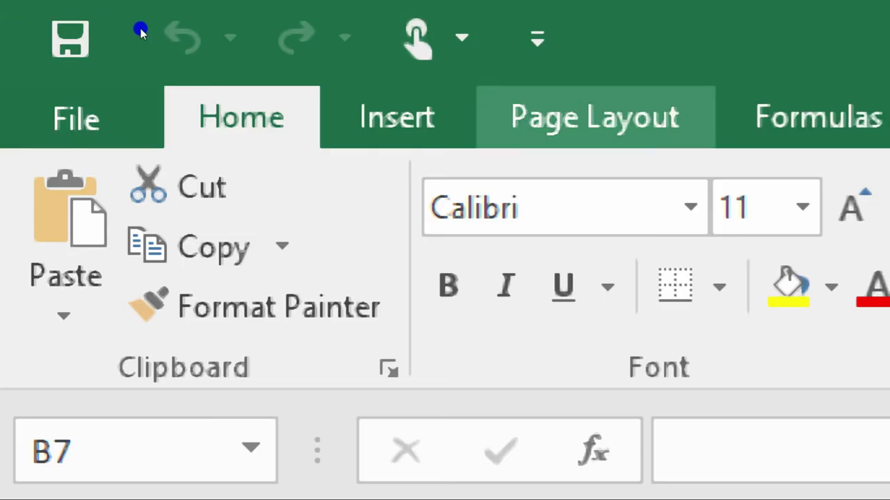
pyautogui.press('Up')
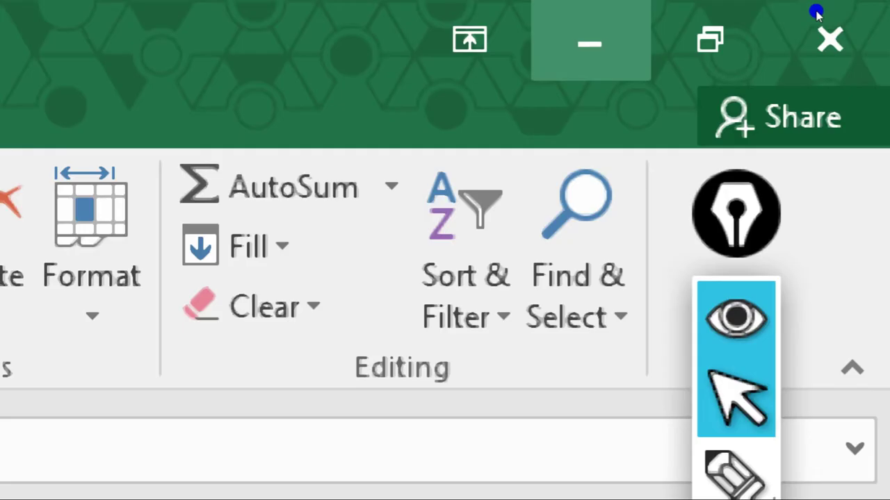
# Step: Minimize Excel and close the Magnifier from its taskbar icon's menu
pyautogui.click(815, 13)
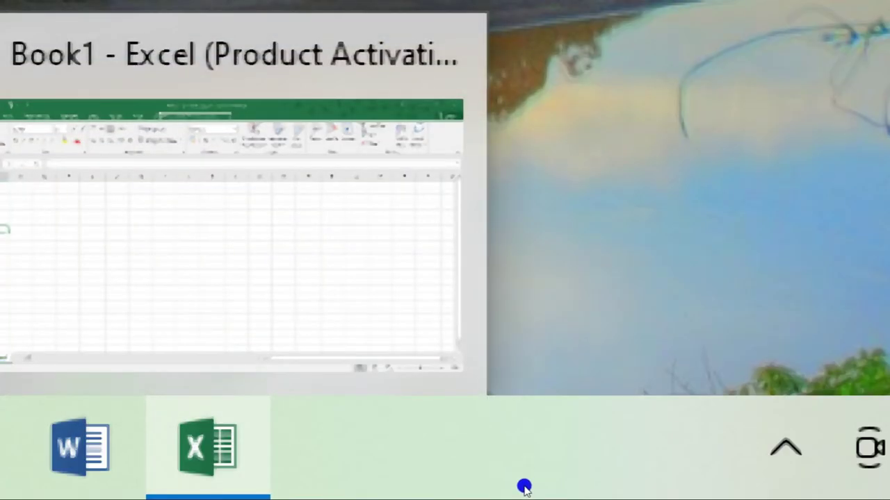
pyautogui.moveTo(501, 404)
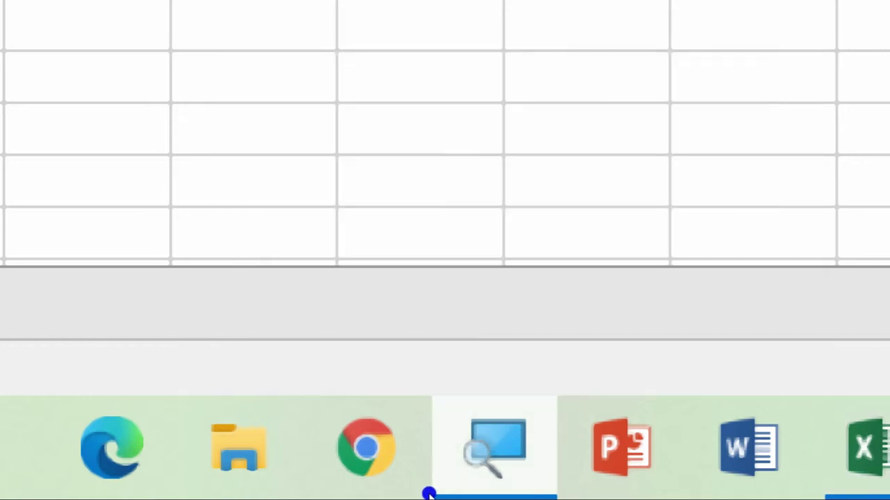
pyautogui.rightClick(429, 494)
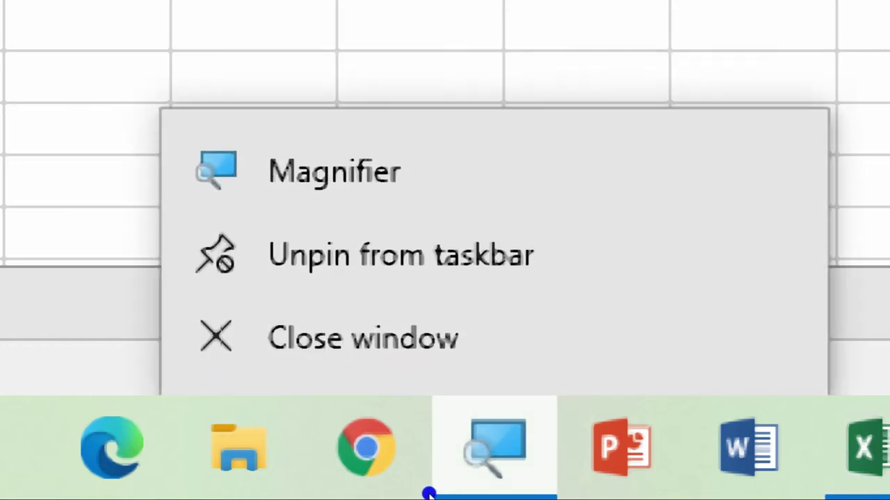
pyautogui.click(417, 453)
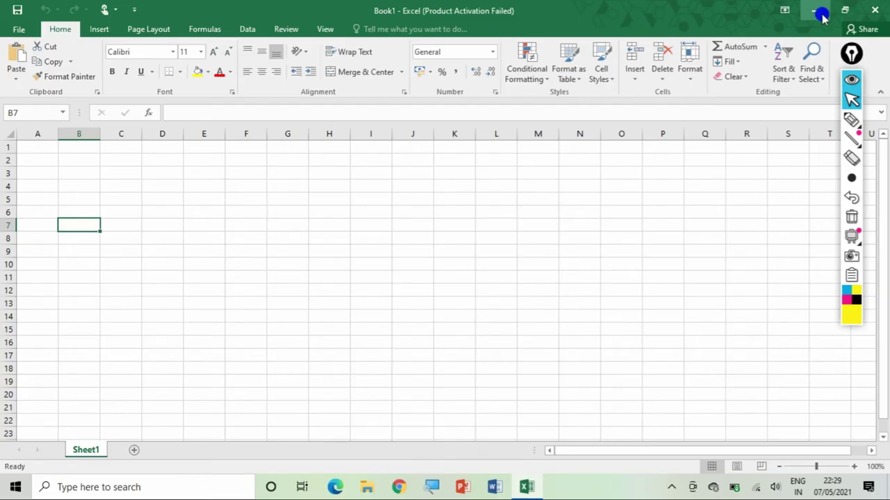
pyautogui.click(843, 13)
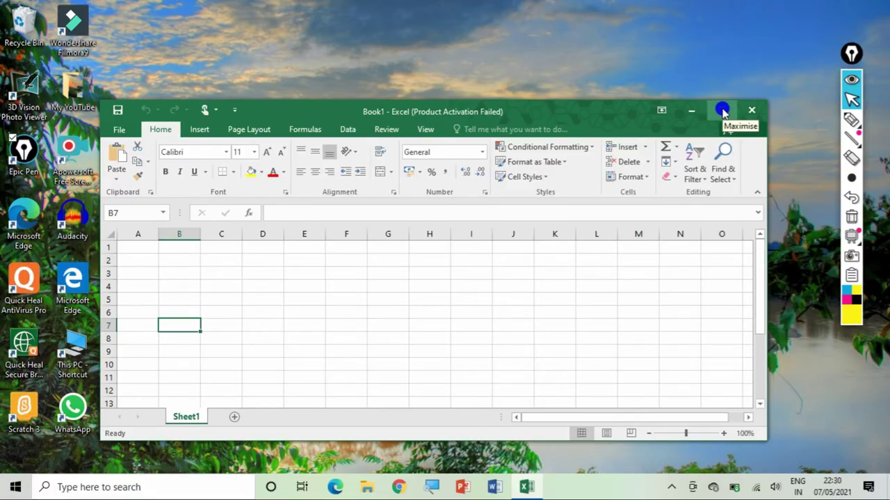
pyautogui.click(722, 112)
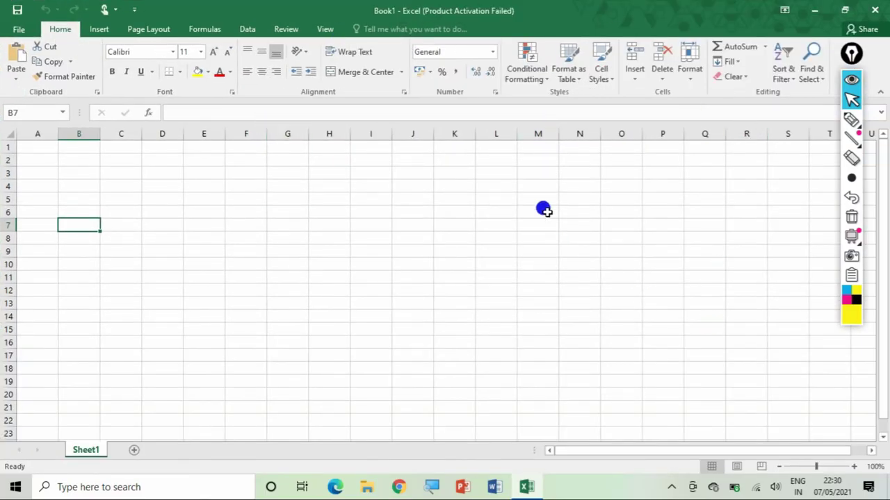
pyautogui.click(845, 9)
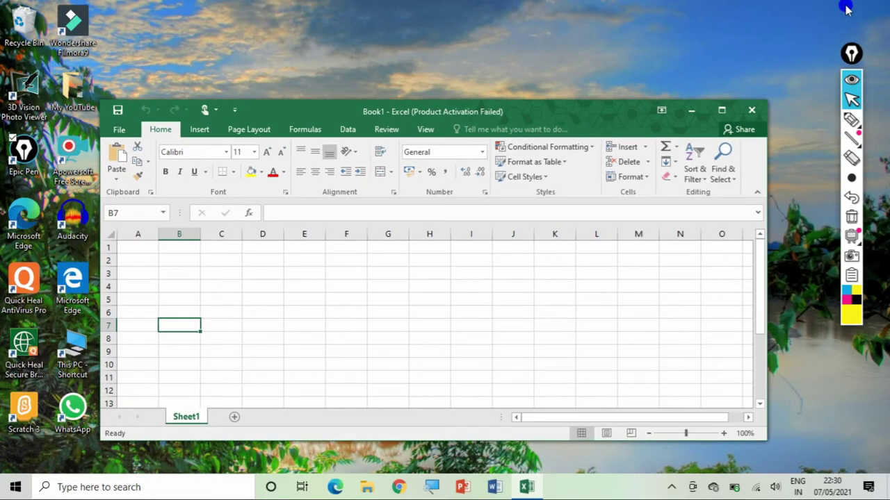
pyautogui.click(723, 112)
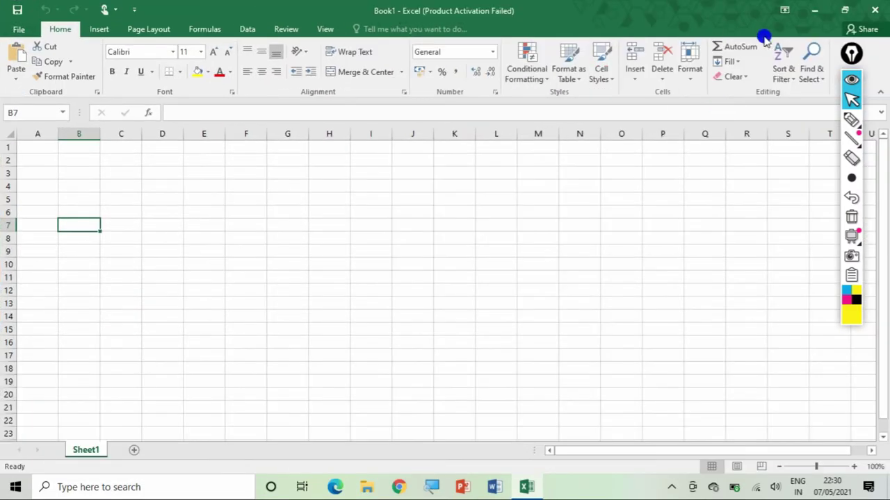
pyautogui.click(844, 13)
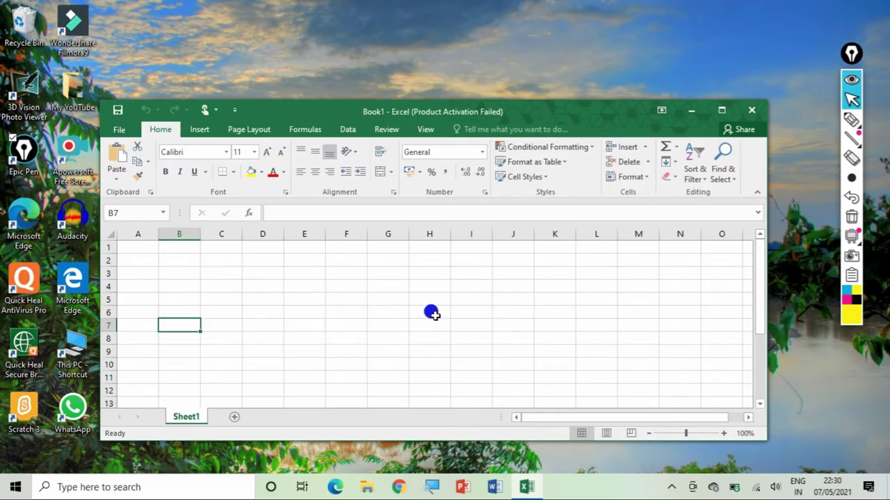
pyautogui.click(721, 110)
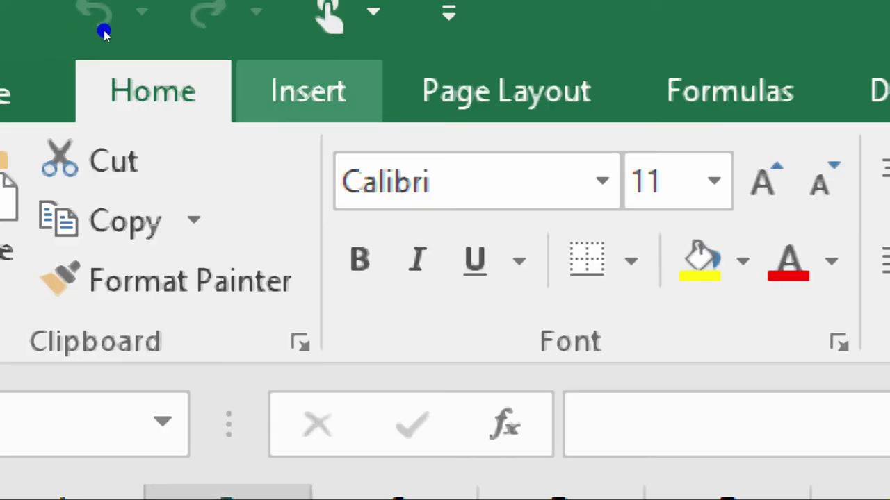
pyautogui.click(309, 91)
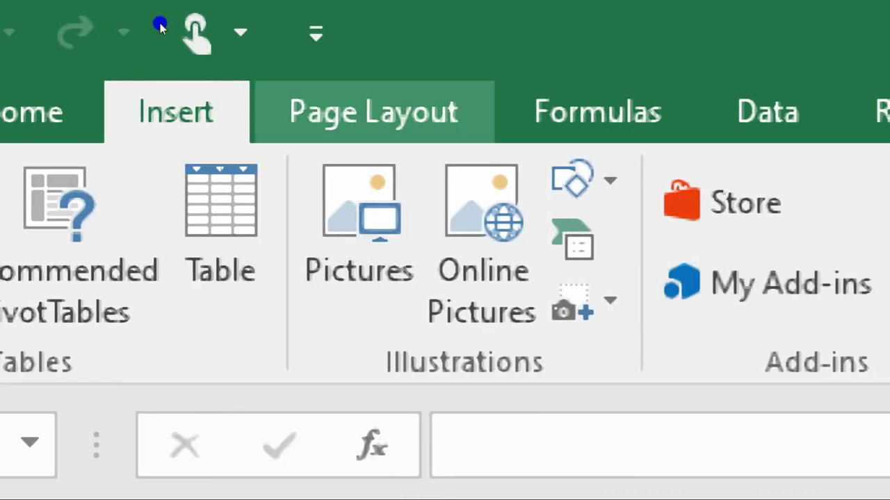
pyautogui.click(373, 111)
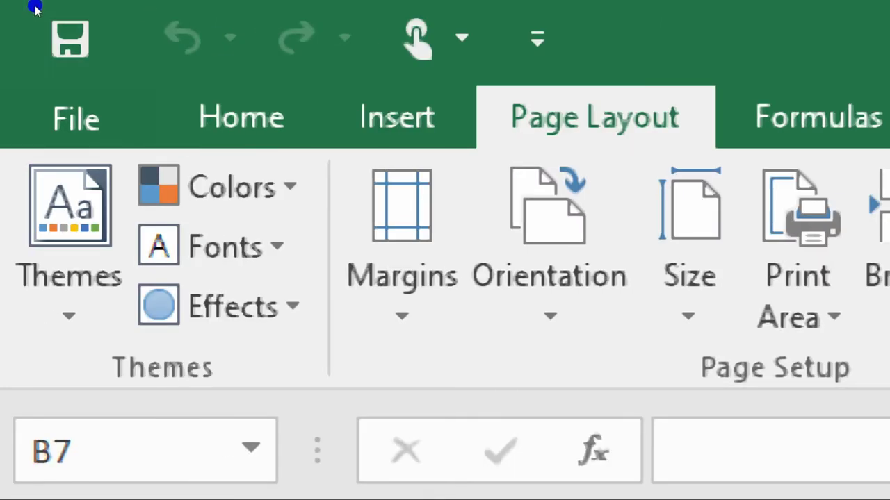
pyautogui.click(242, 117)
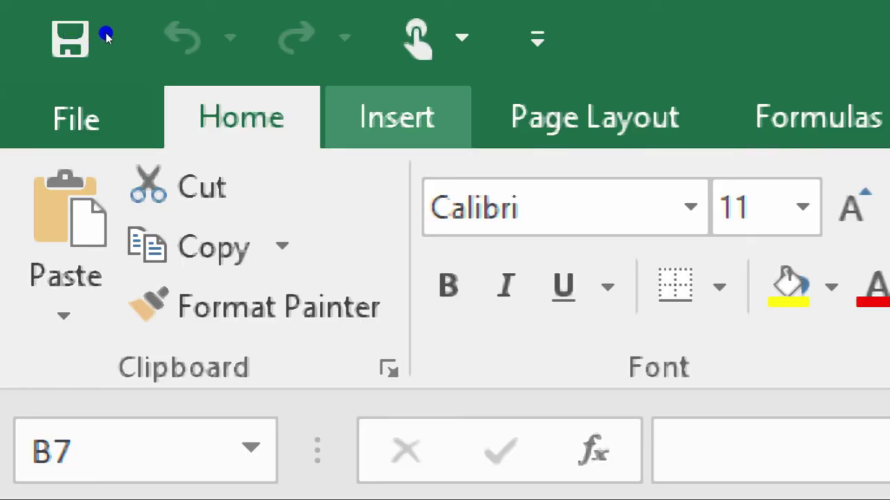
pyautogui.click(397, 117)
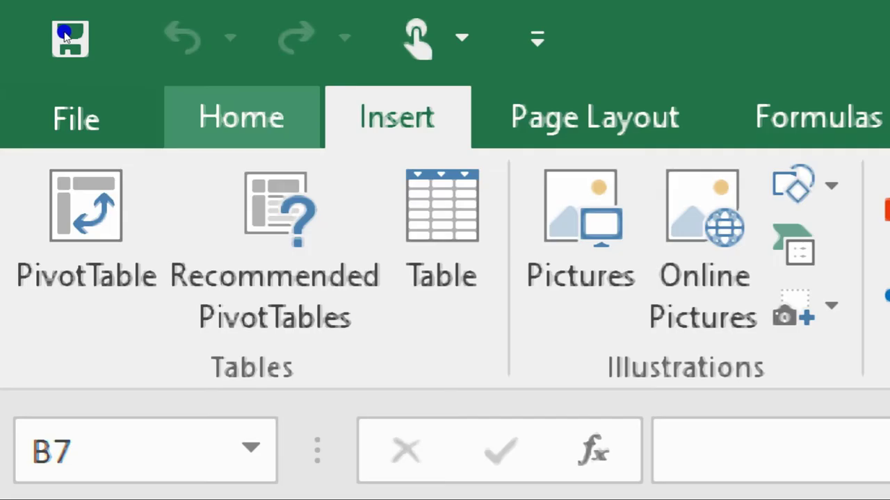
pyautogui.click(241, 117)
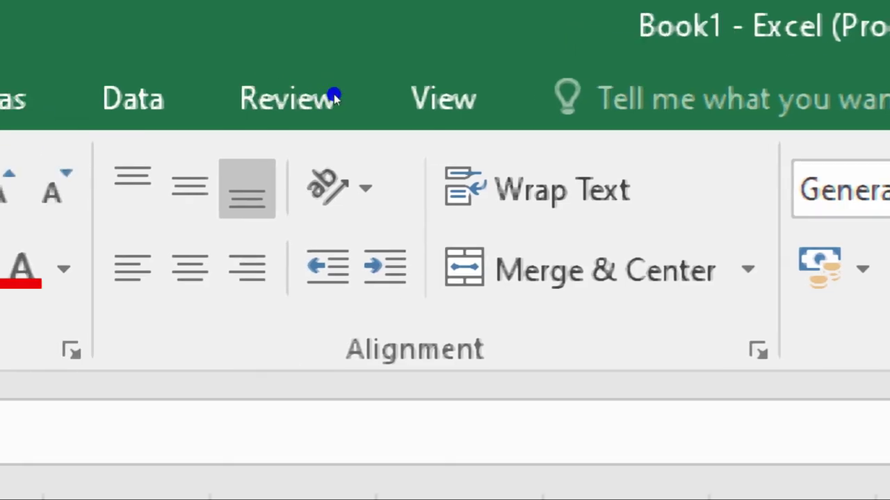
pyautogui.hotkey('alt', 'h')
pyautogui.press('a')
pyautogui.press('l')
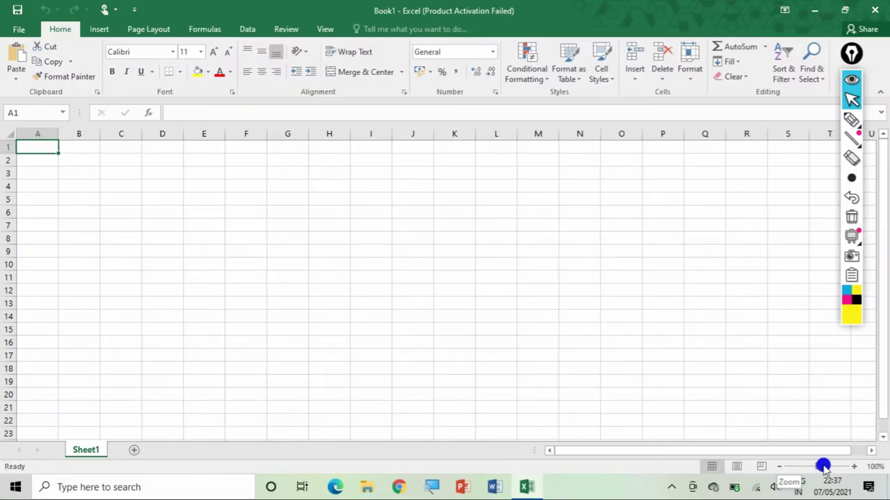
# Step: Zoom the sheet to about 280% with the slider, then select rows 3, 4, 2 and 5
pyautogui.moveTo(823, 467); pyautogui.dragTo(852, 468)
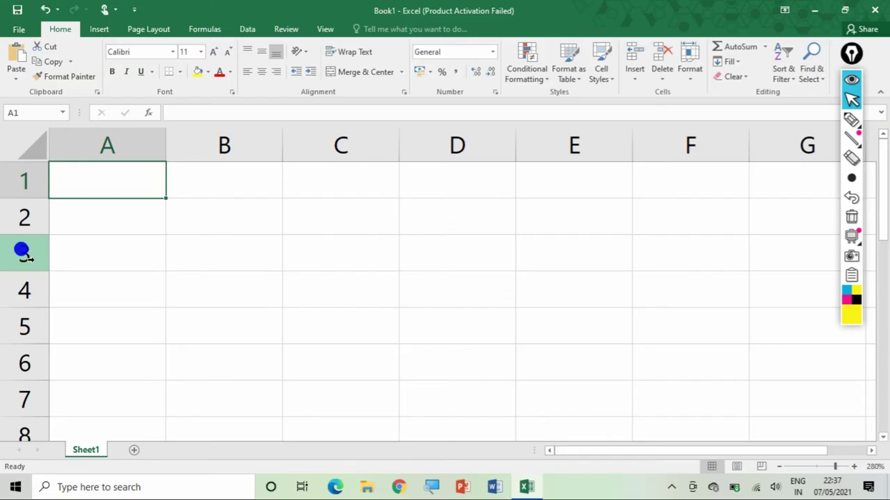
pyautogui.click(20, 252)
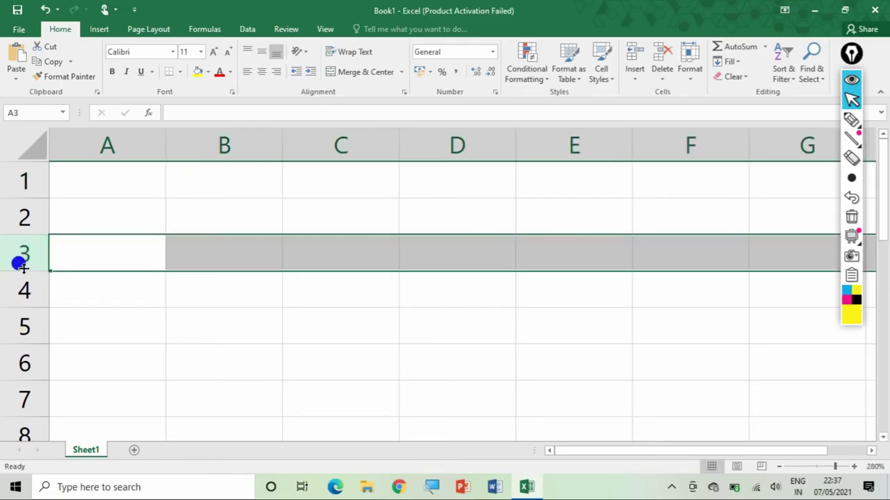
pyautogui.click(21, 285)
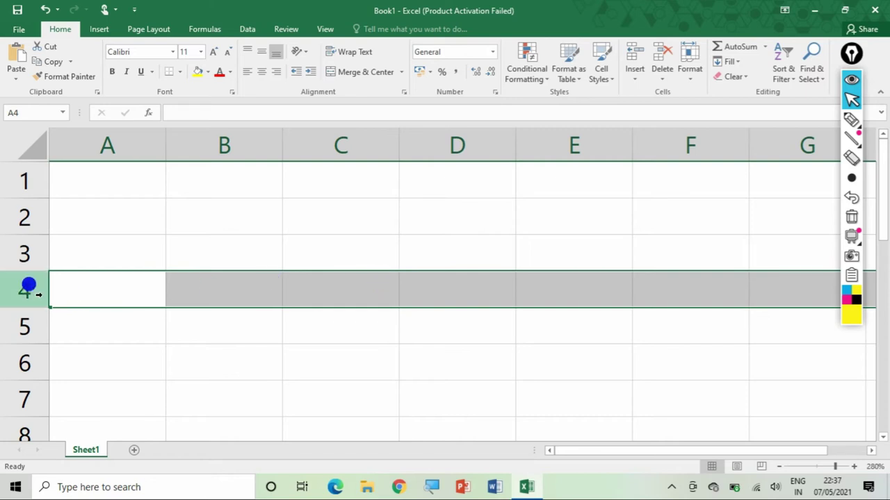
pyautogui.click(19, 216)
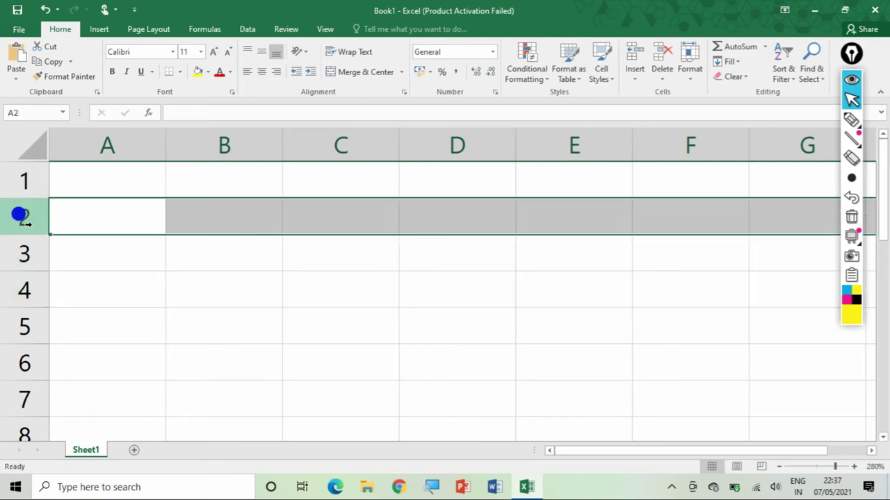
pyautogui.click(16, 244)
pyautogui.click(16, 275)
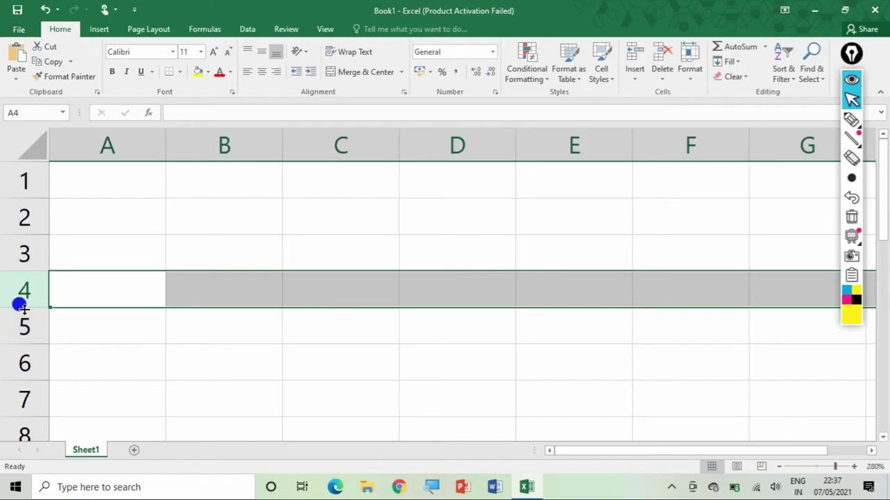
pyautogui.click(14, 254)
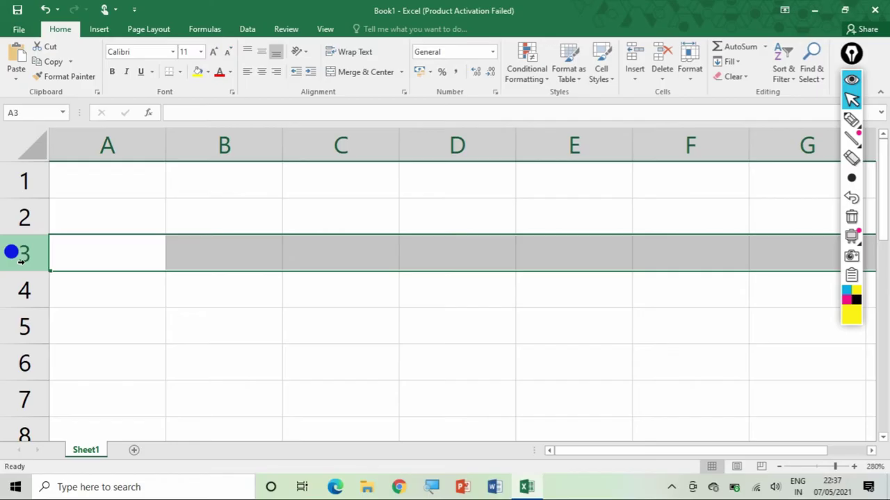
pyautogui.click(17, 208)
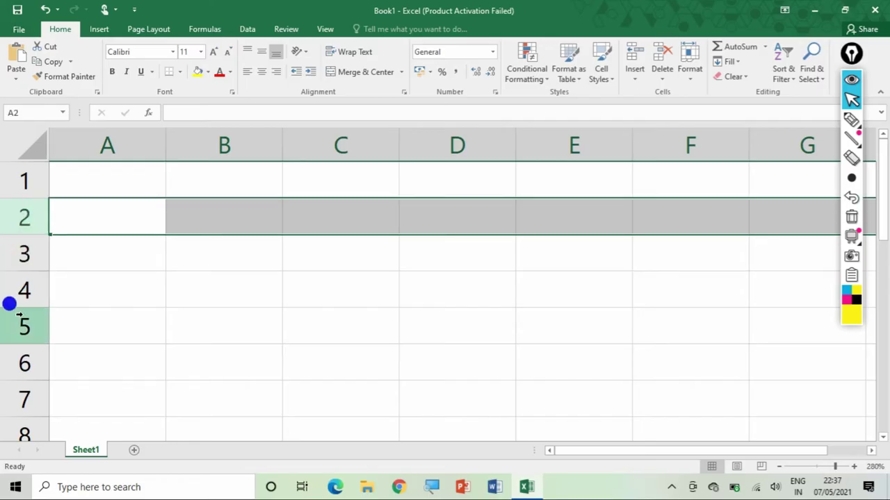
pyautogui.click(15, 316)
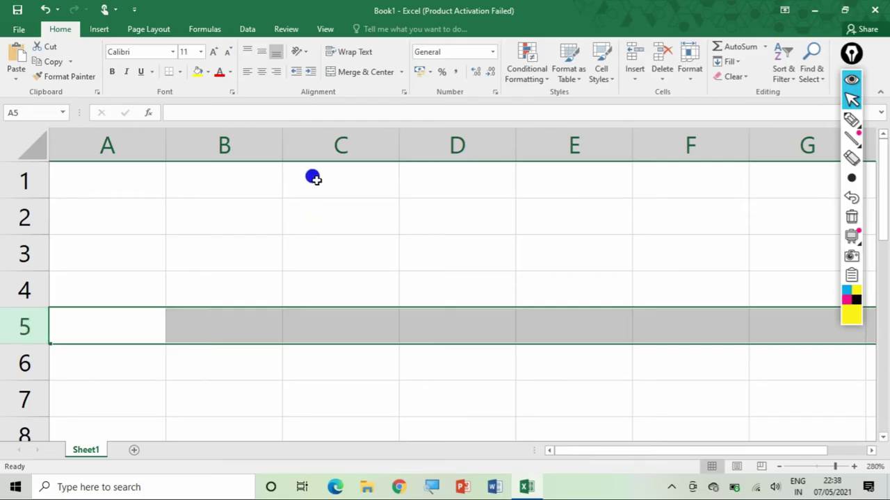
pyautogui.click(318, 139)
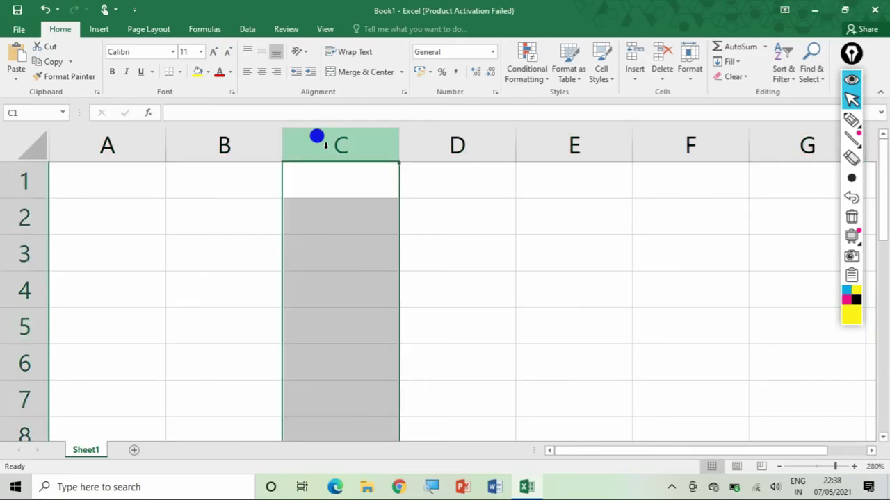
pyautogui.click(424, 133)
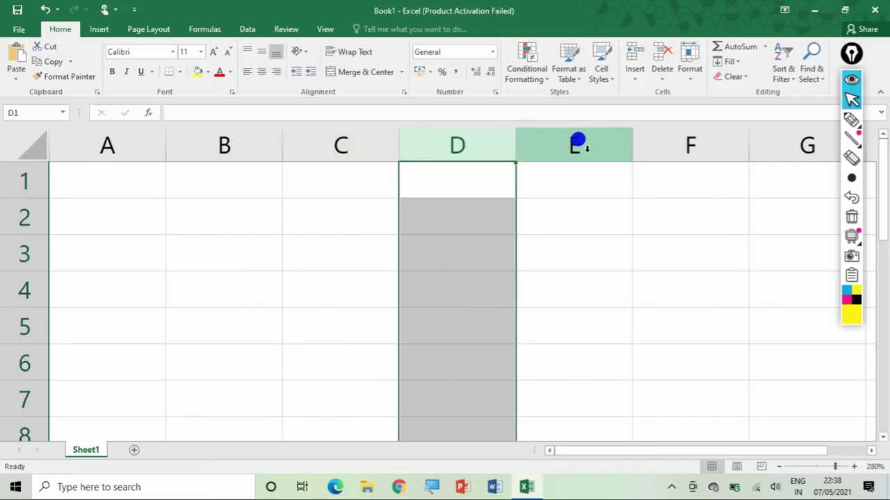
pyautogui.click(583, 145)
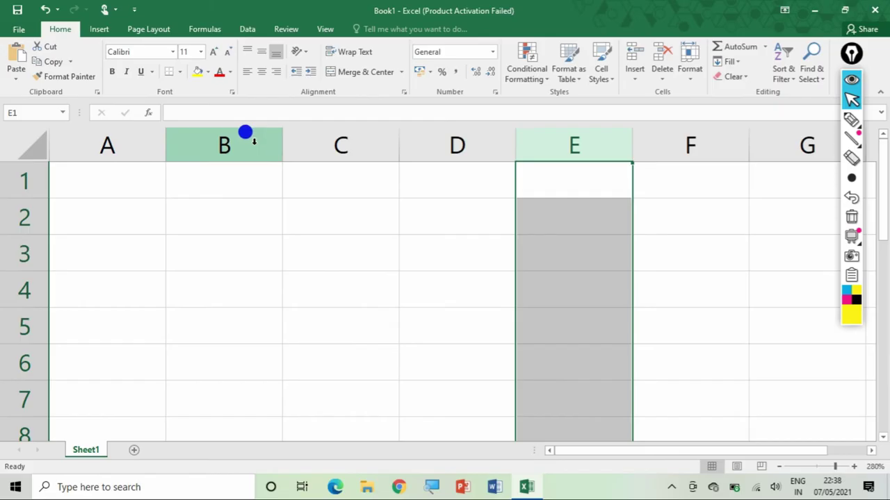
pyautogui.click(250, 137)
pyautogui.click(361, 138)
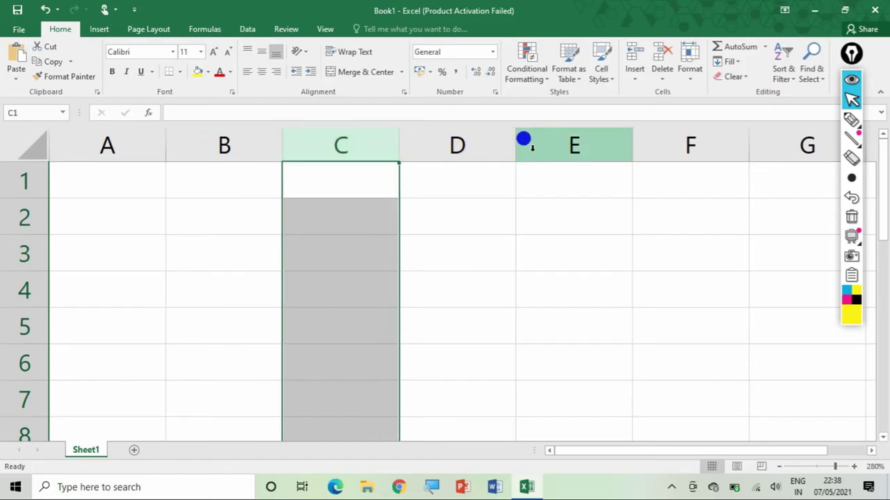
pyautogui.click(524, 139)
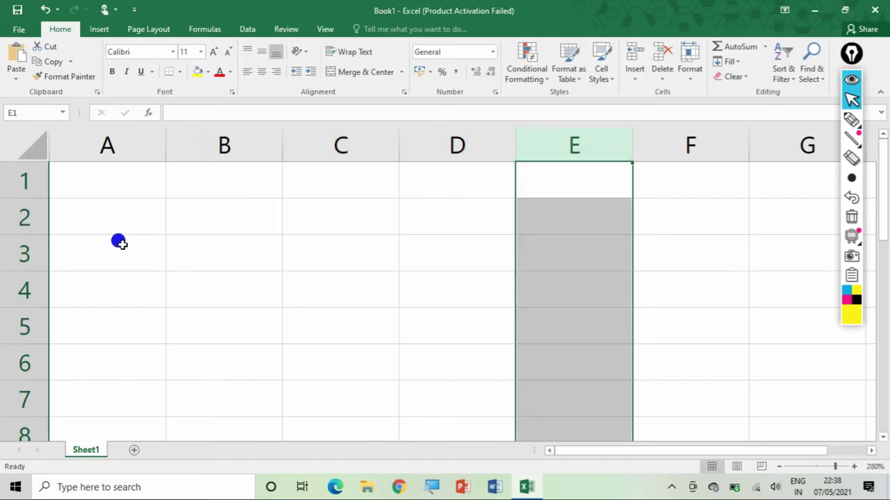
pyautogui.click(22, 272)
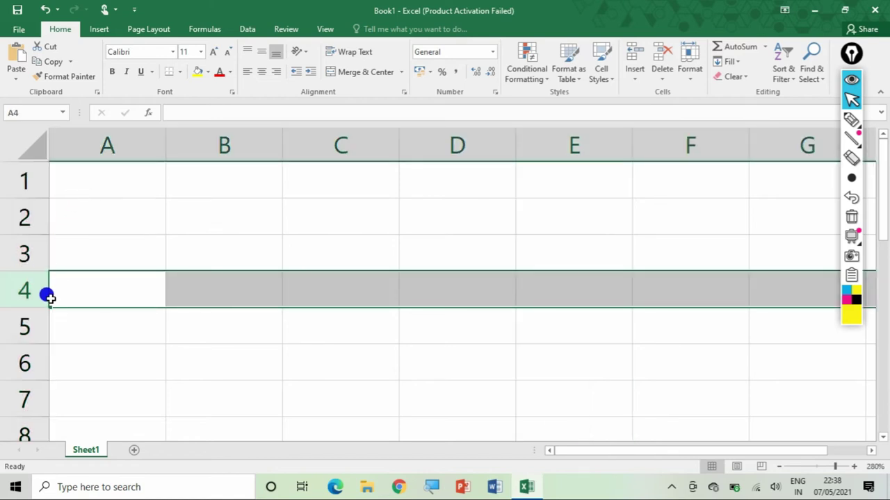
pyautogui.click(124, 135)
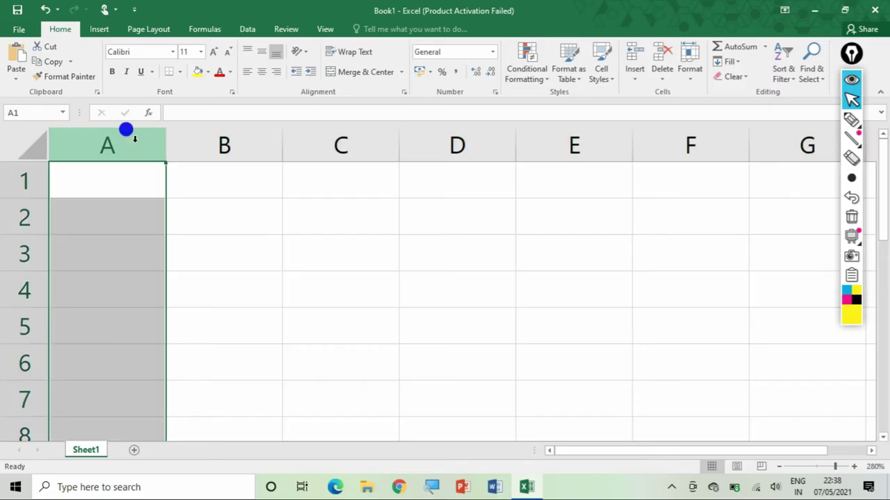
pyautogui.click(111, 172)
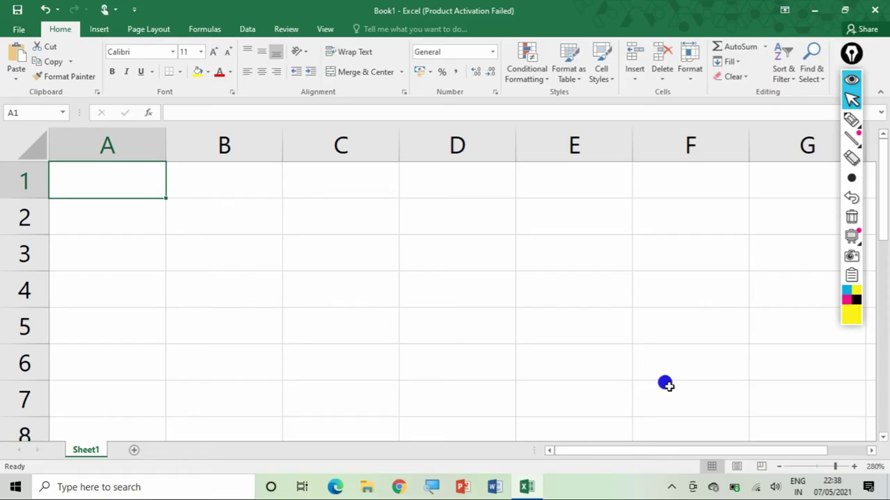
# Step: Zoom out to 160%, then select cells G11, C5, E8, B7 and row 5
pyautogui.click(822, 467)
pyautogui.click(426, 366)
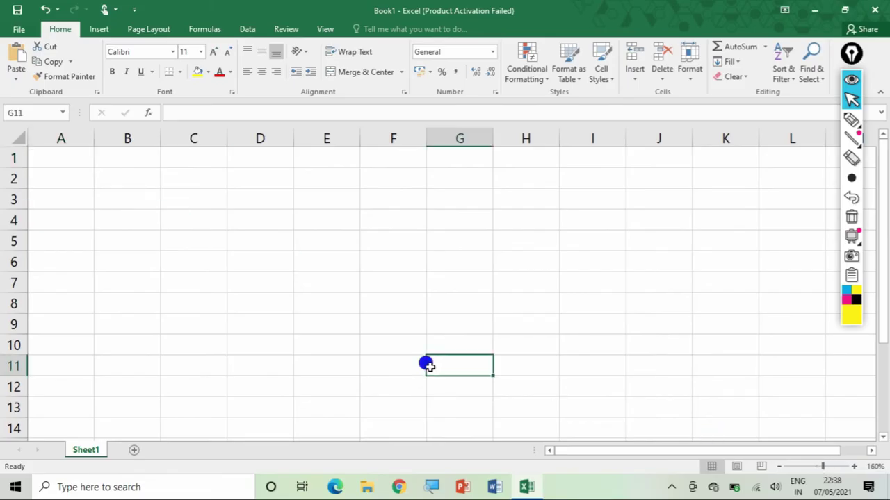
pyautogui.click(208, 240)
pyautogui.click(351, 306)
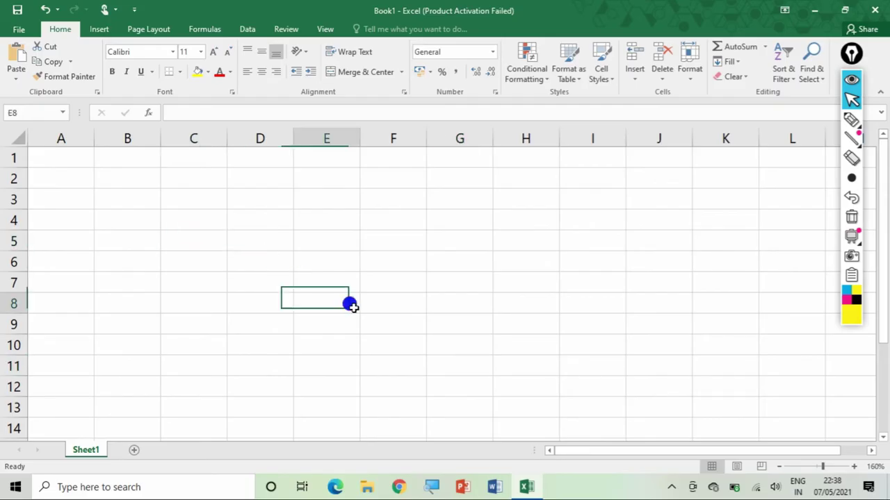
pyautogui.click(146, 275)
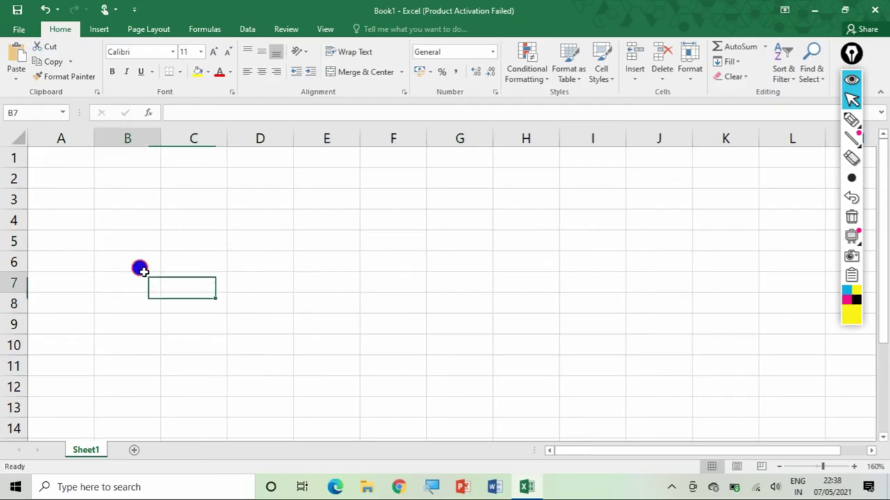
pyautogui.click(9, 239)
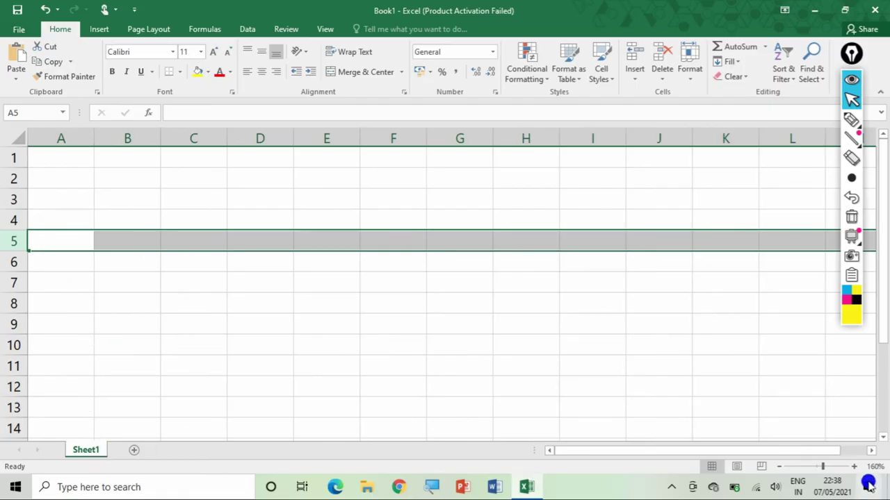
# Step: Zoom out to 100%, then 12%, then in to 388%, and reselect row 5
pyautogui.click(781, 467)
pyautogui.click(781, 466)
pyautogui.click(780, 467)
pyautogui.click(780, 467)
pyautogui.click(780, 467)
pyautogui.click(780, 466)
pyautogui.click(784, 467)
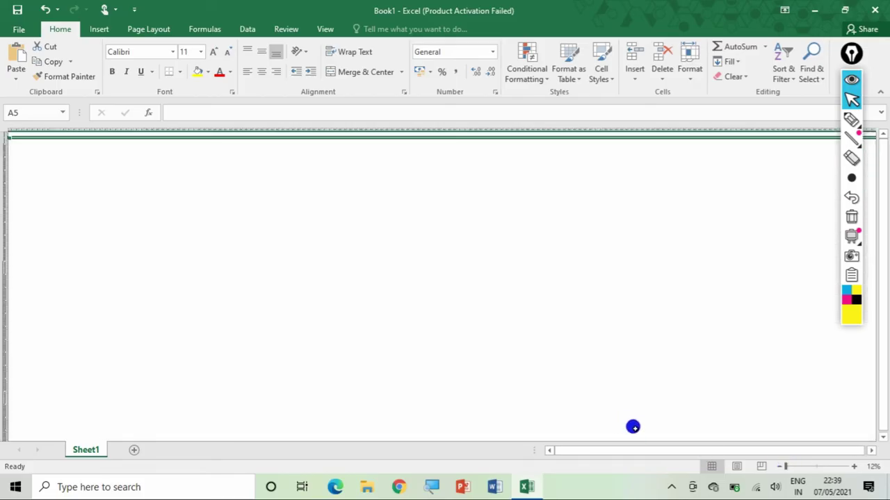
pyautogui.click(848, 468)
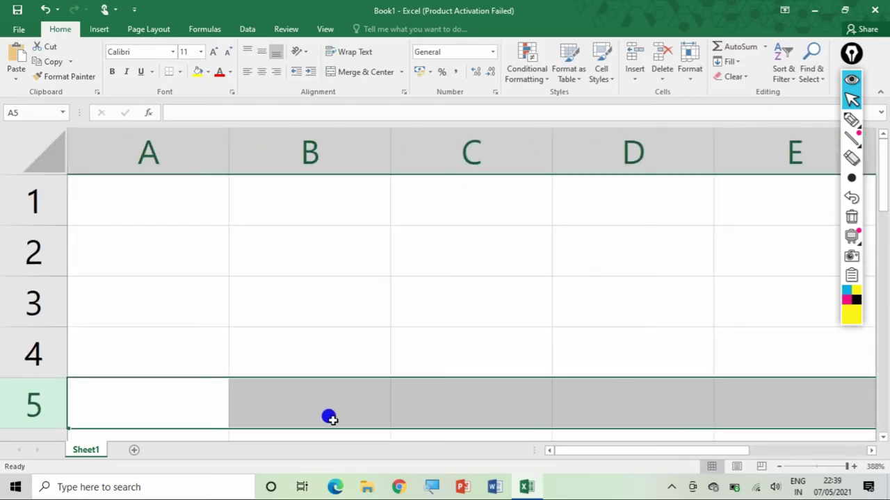
pyautogui.click(53, 405)
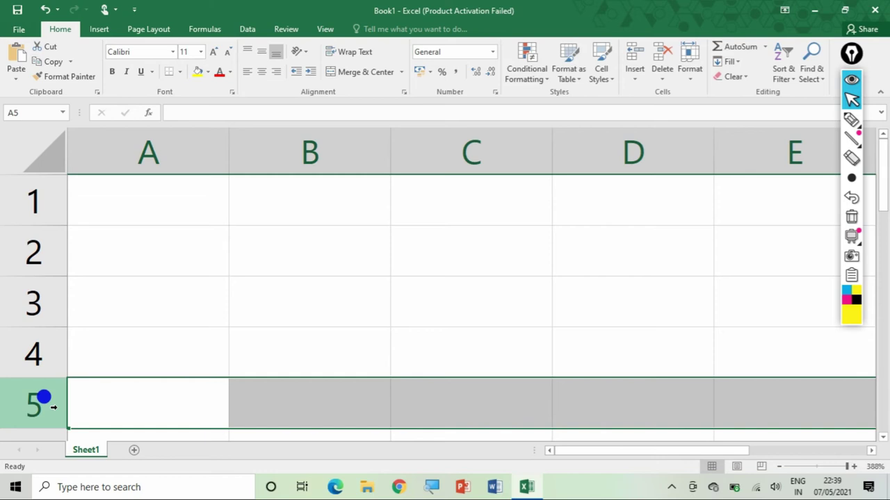
pyautogui.click(258, 150)
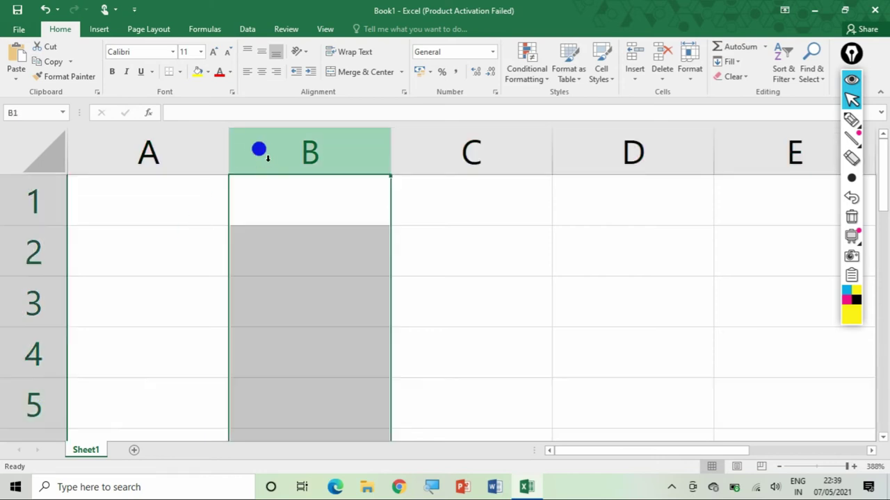
pyautogui.click(408, 142)
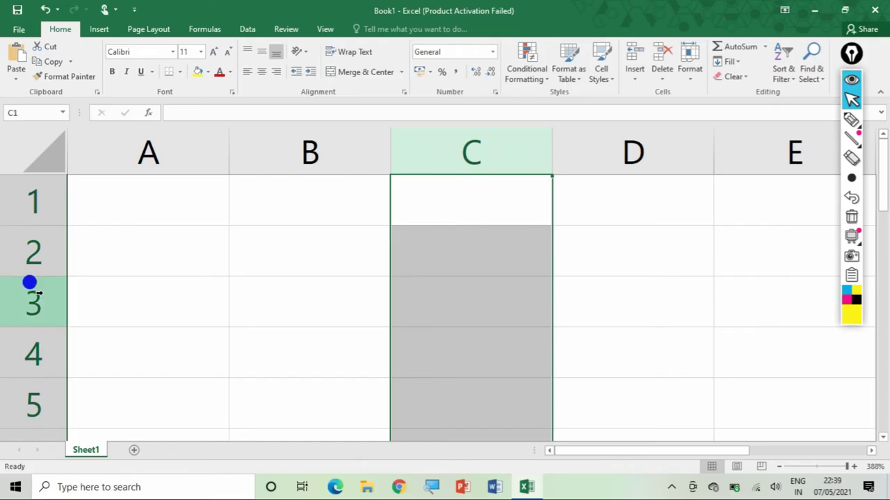
pyautogui.click(31, 285)
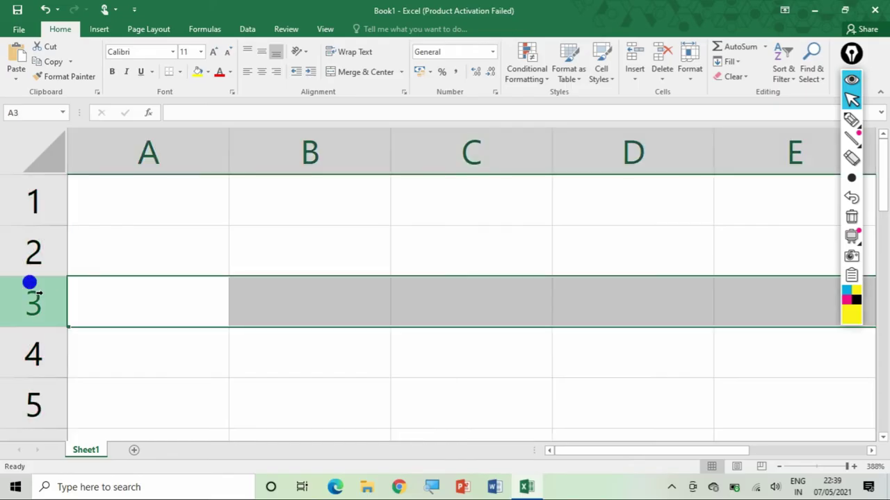
pyautogui.click(29, 182)
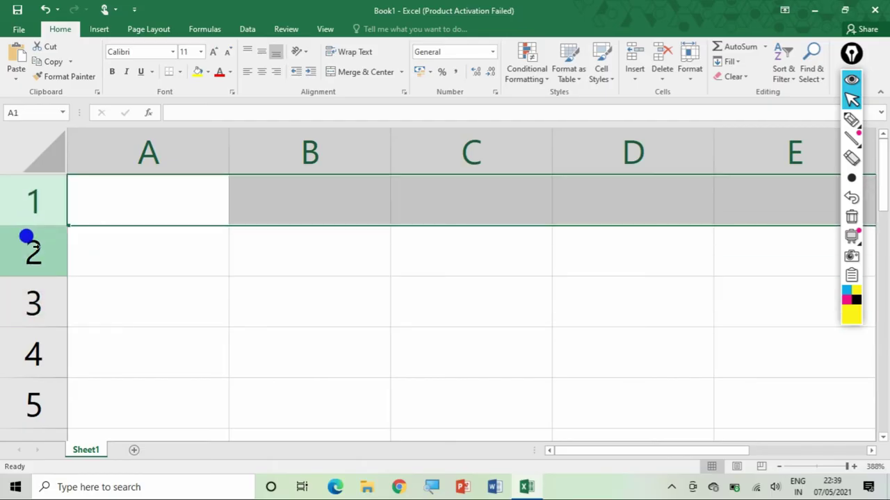
pyautogui.click(28, 236)
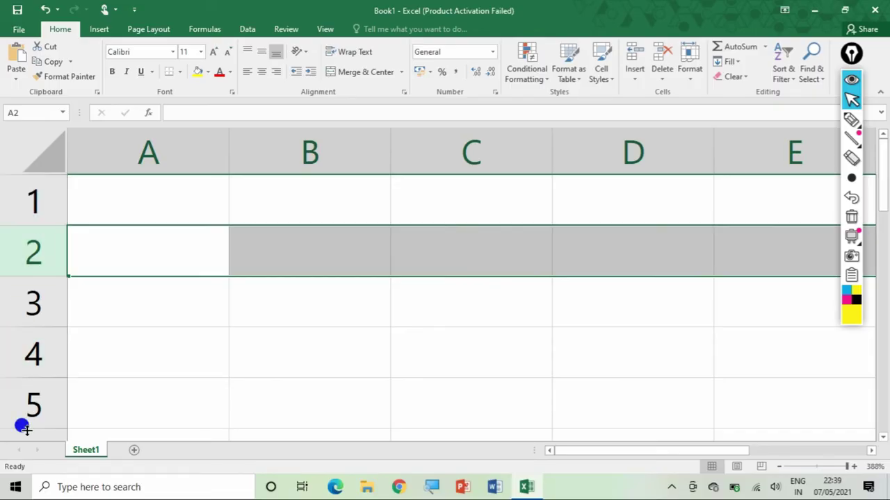
pyautogui.scroll(-2, 23, 428)
pyautogui.scroll(-2, 23, 427)
pyautogui.scroll(1, 23, 427)
pyautogui.scroll(3, 23, 427)
pyautogui.scroll(1, 23, 427)
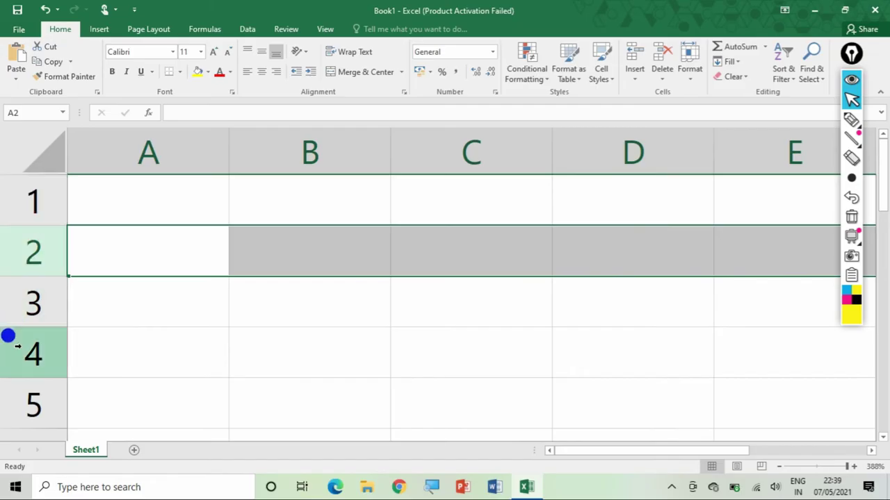
pyautogui.click(166, 149)
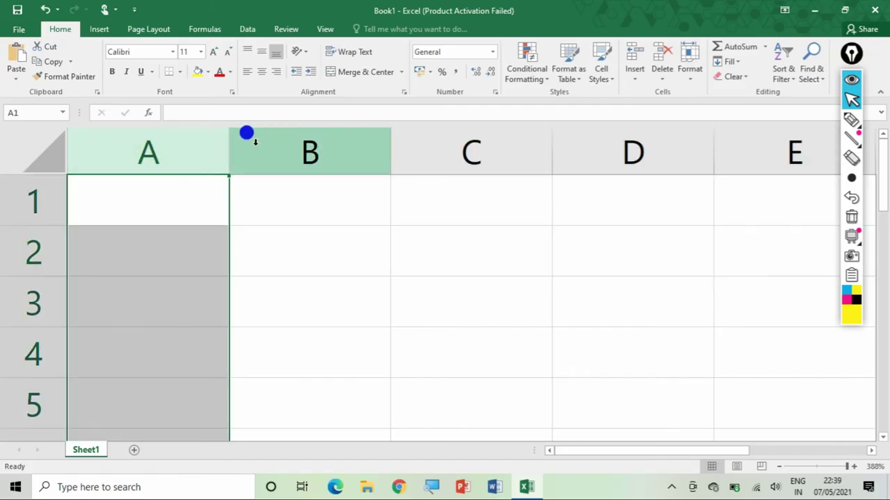
pyautogui.click(259, 143)
pyautogui.click(416, 141)
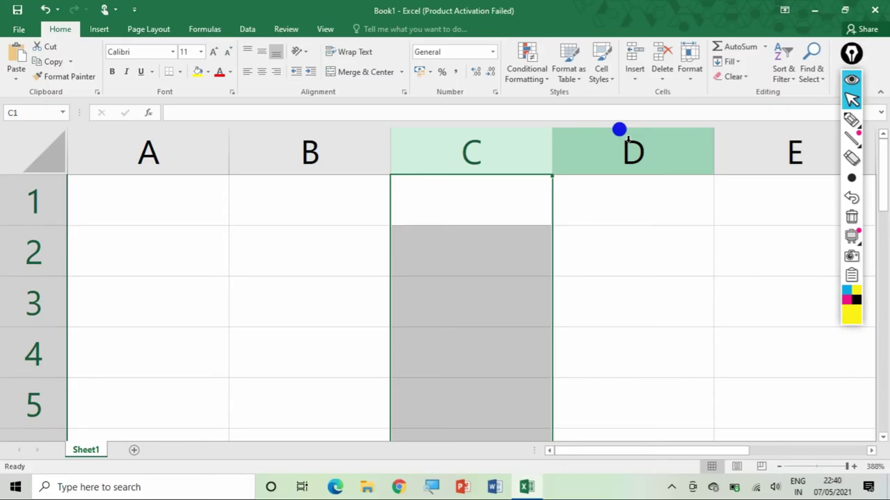
pyautogui.click(205, 235)
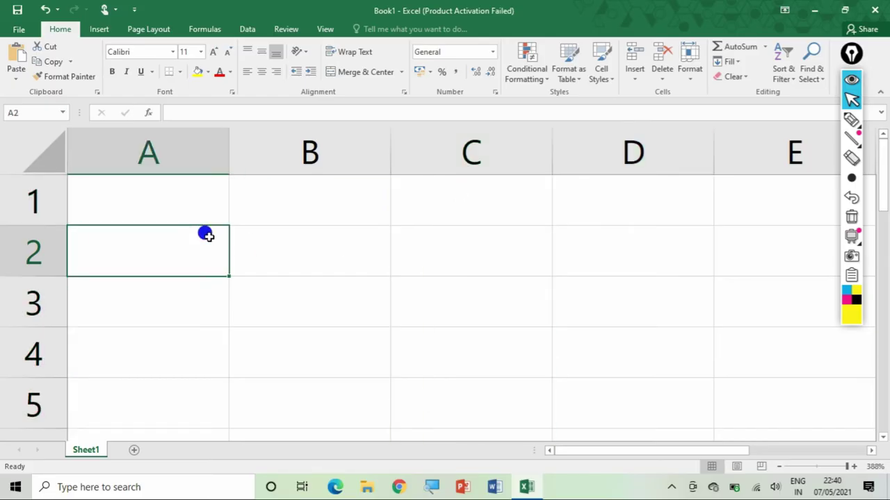
pyautogui.click(34, 252)
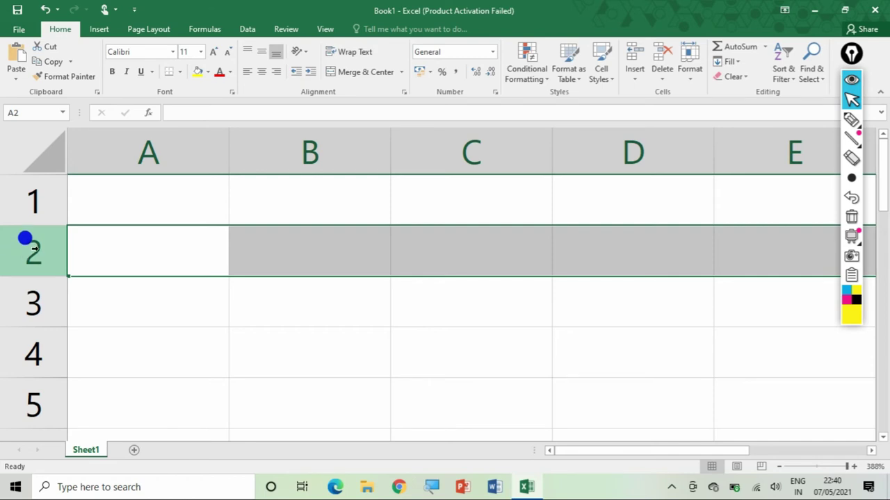
pyautogui.click(149, 136)
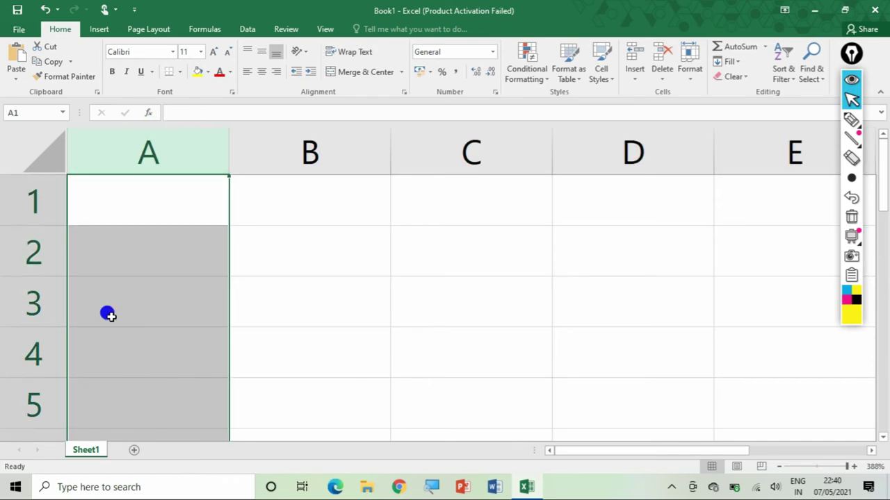
pyautogui.click(184, 279)
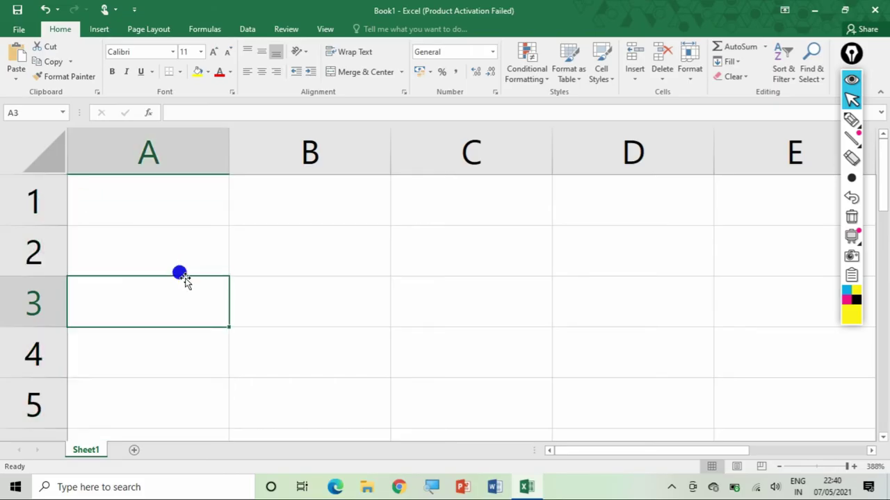
pyautogui.click(169, 210)
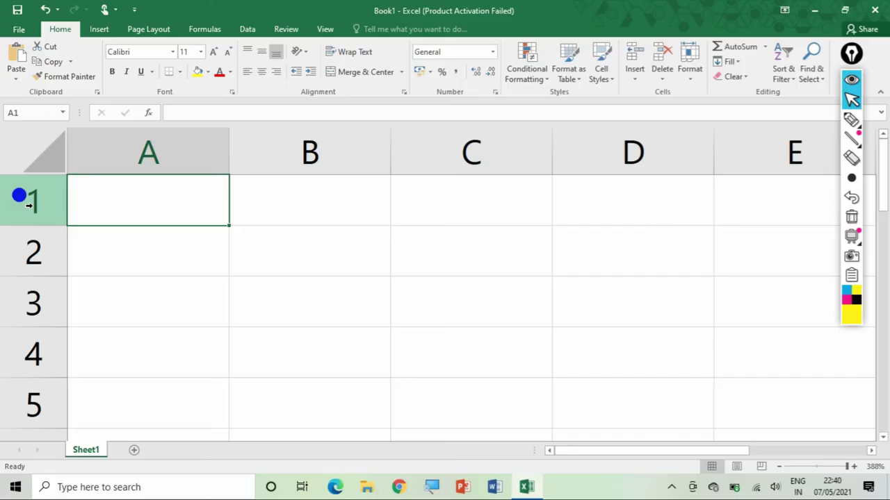
pyautogui.click(294, 195)
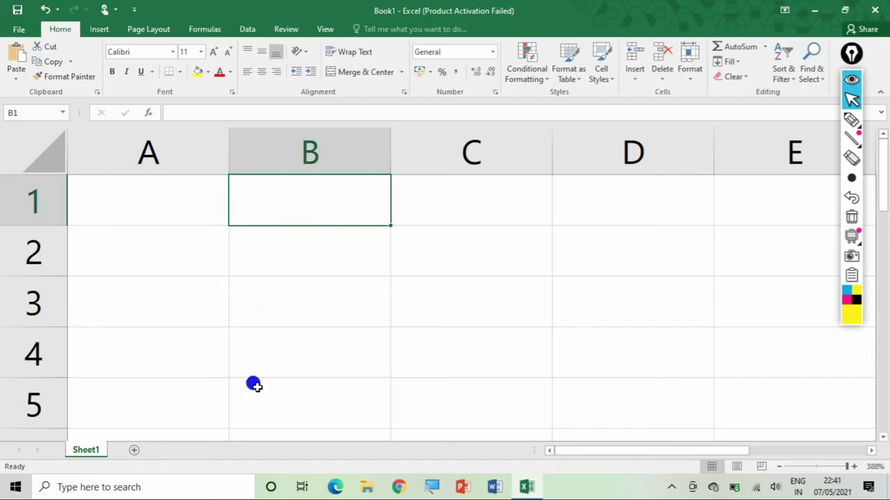
pyautogui.click(271, 356)
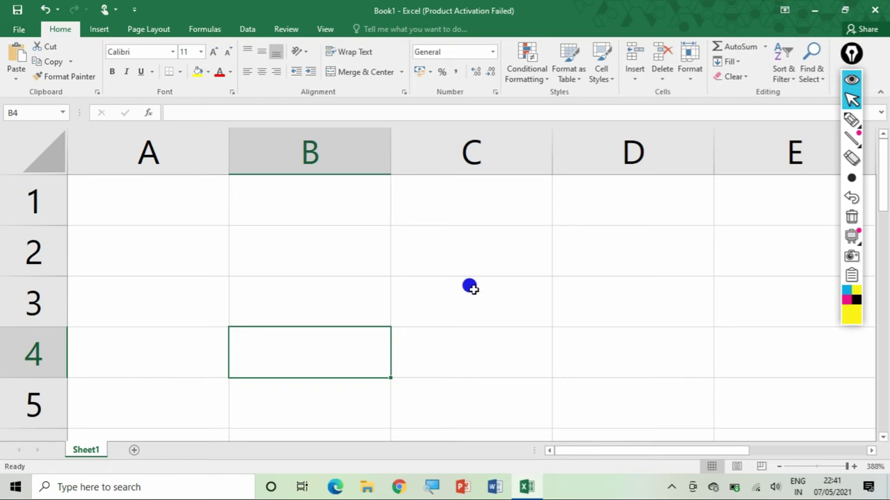
pyautogui.click(471, 268)
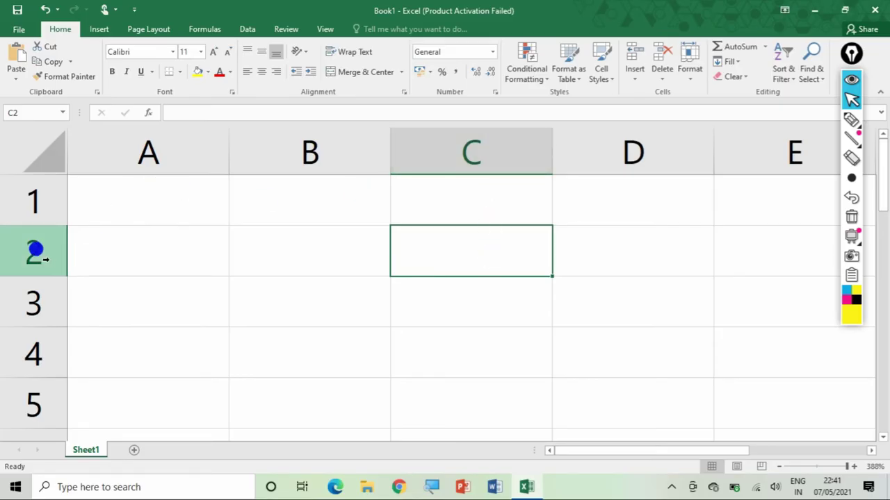
pyautogui.click(297, 405)
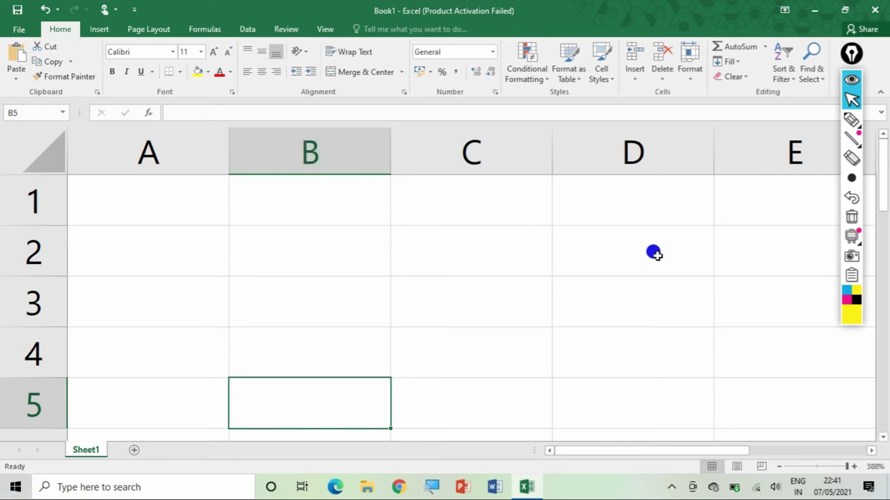
pyautogui.click(751, 256)
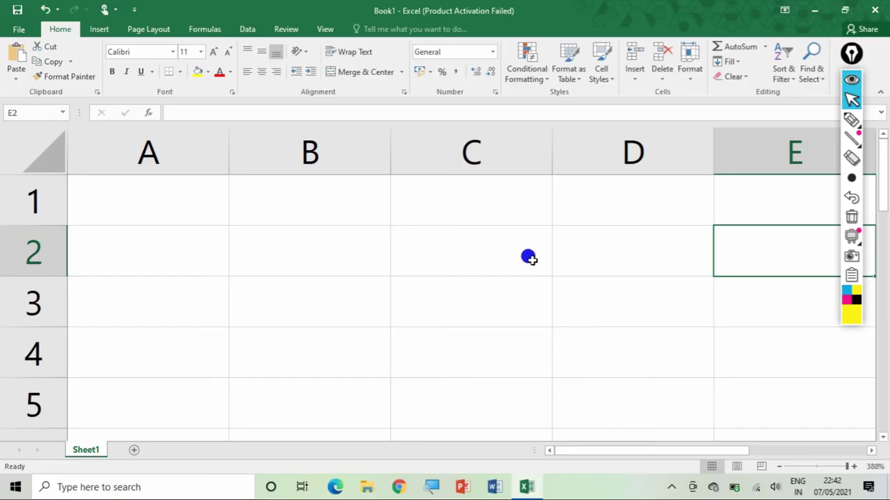
pyautogui.click(332, 310)
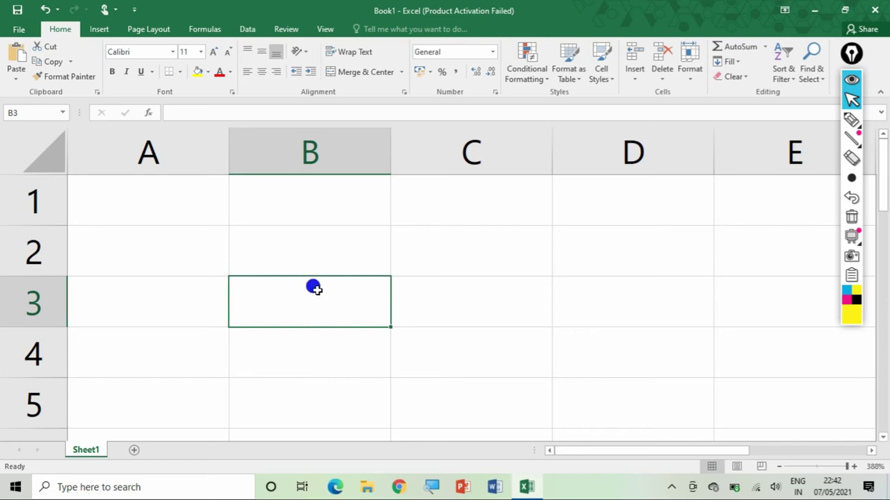
# Step: Type a first name into cell B3, fixing a typo, then select cells E2 and C2
pyautogui.write('g')
pyautogui.press('BackSpace')
pyautogui.write('siddhi')
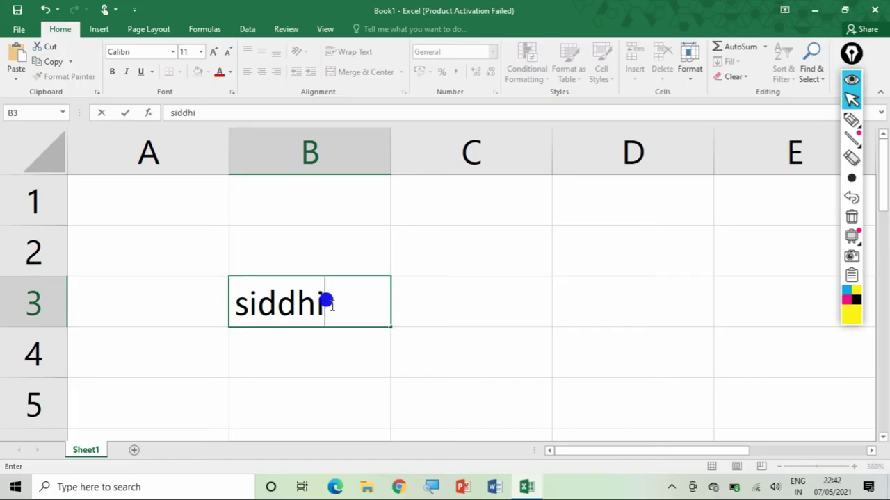
pyautogui.click(596, 257)
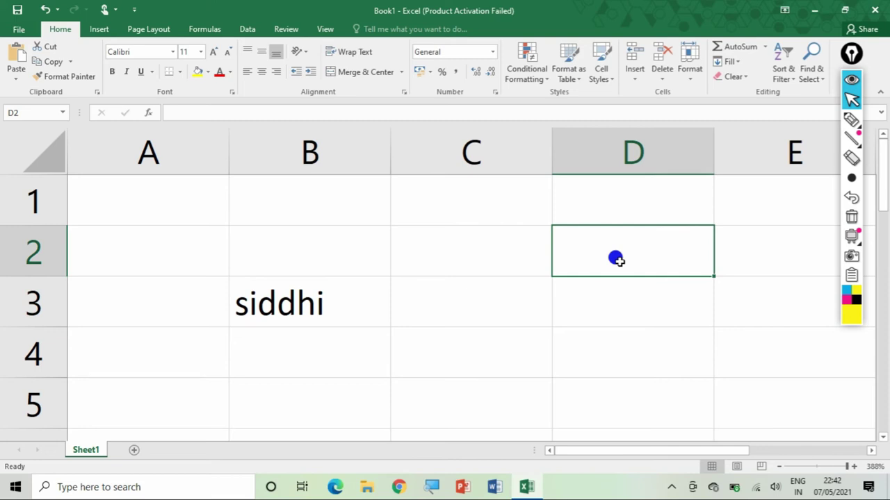
pyautogui.click(765, 235)
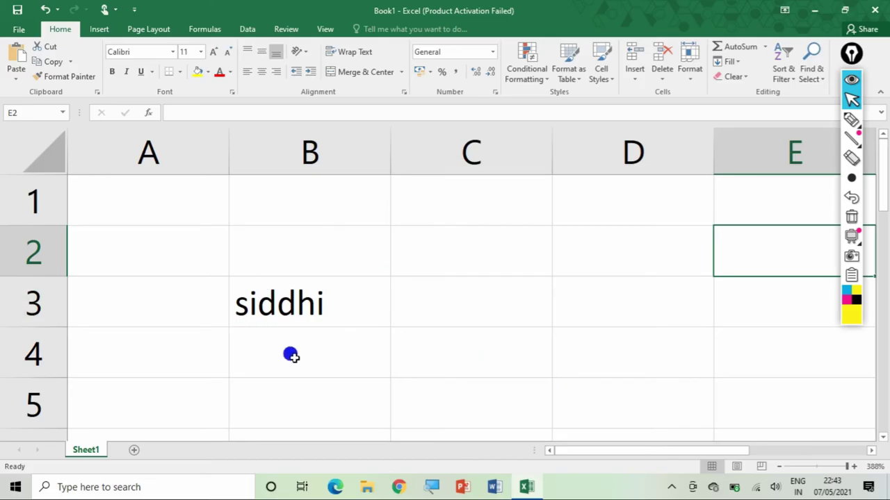
pyautogui.click(438, 244)
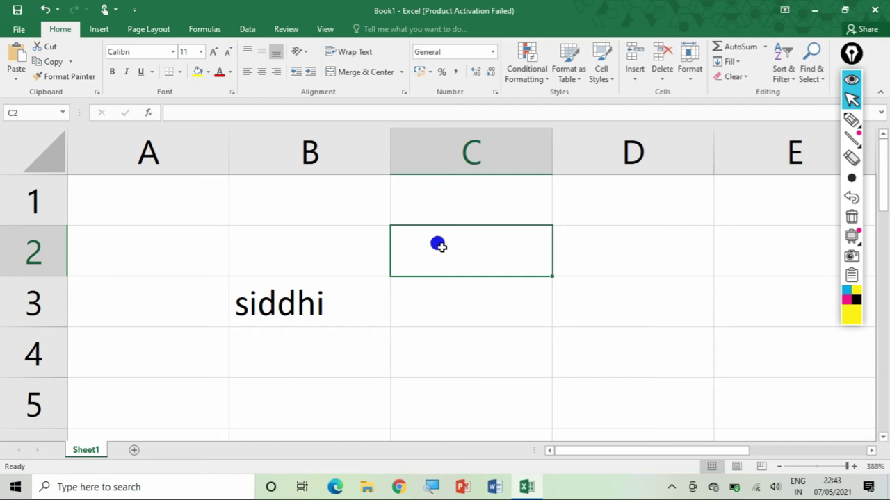
pyautogui.write('=')
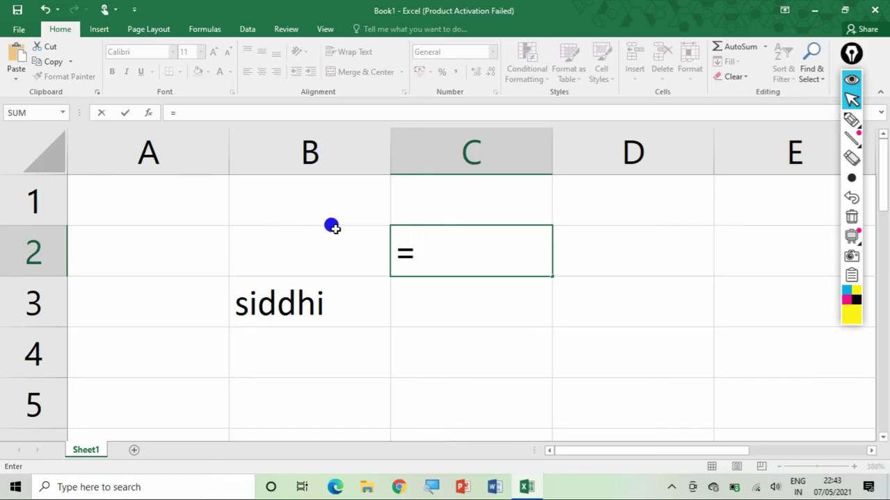
pyautogui.click(192, 110)
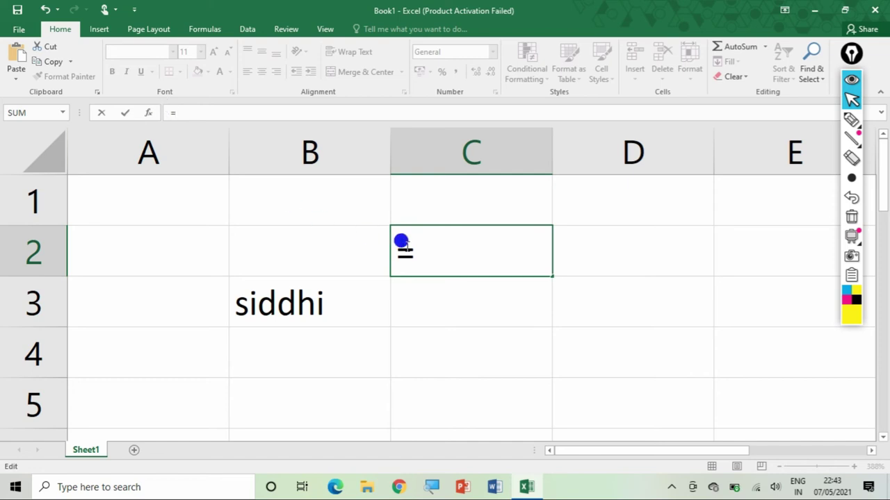
pyautogui.press('Escape')
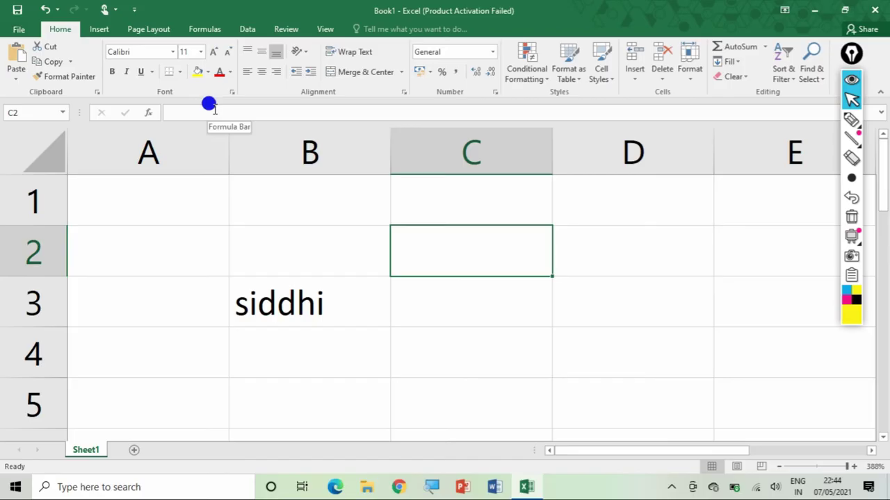
pyautogui.click(328, 306)
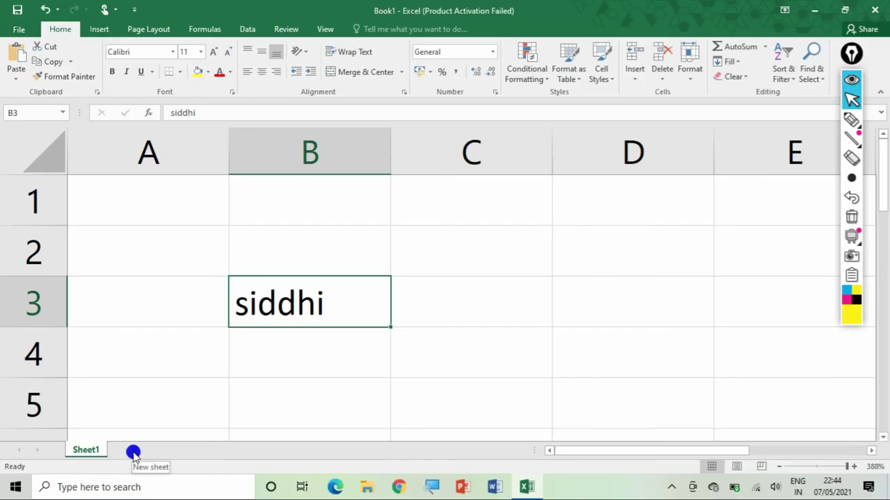
# Step: Add blank worksheets Sheet2 and Sheet3, then switch back to Sheet1
pyautogui.click(134, 454)
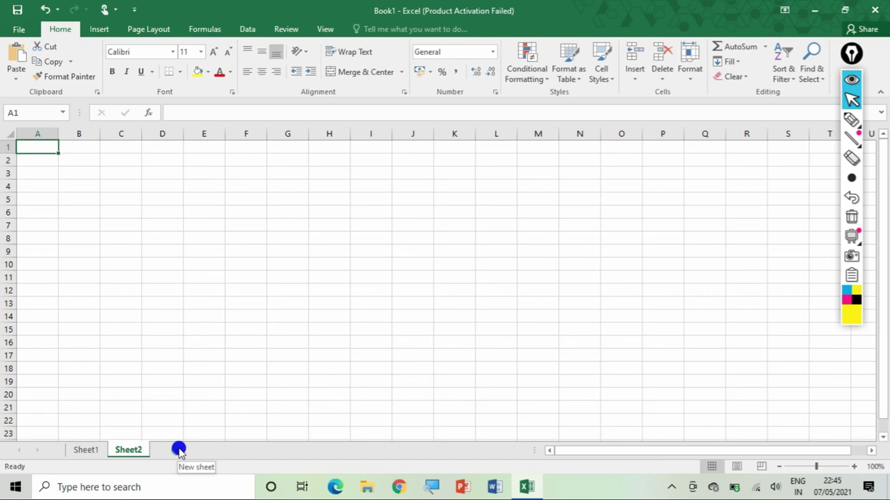
pyautogui.click(179, 450)
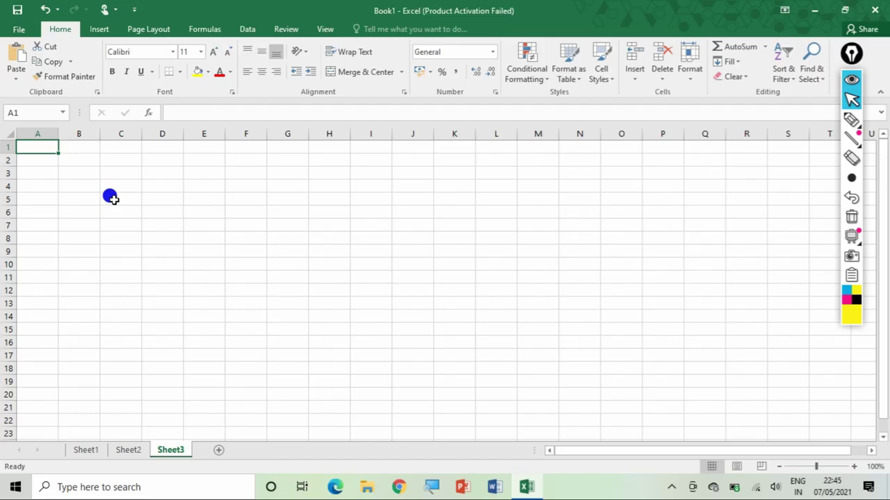
pyautogui.click(84, 14)
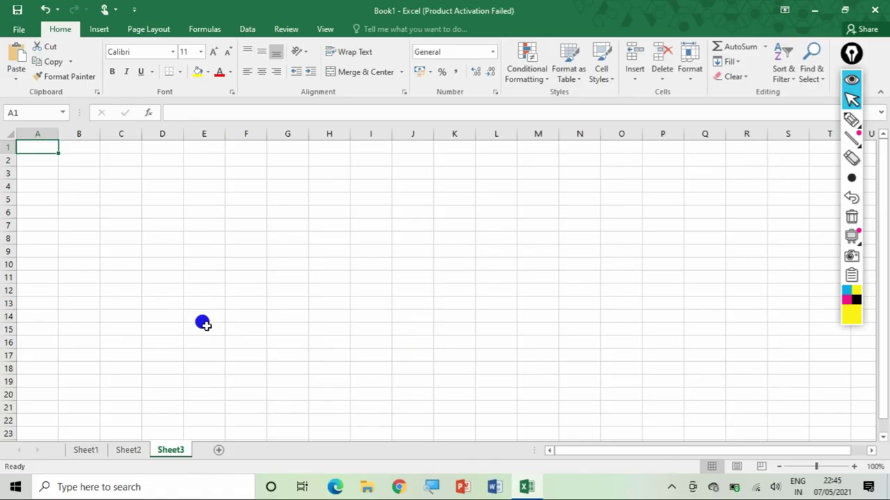
pyautogui.click(87, 452)
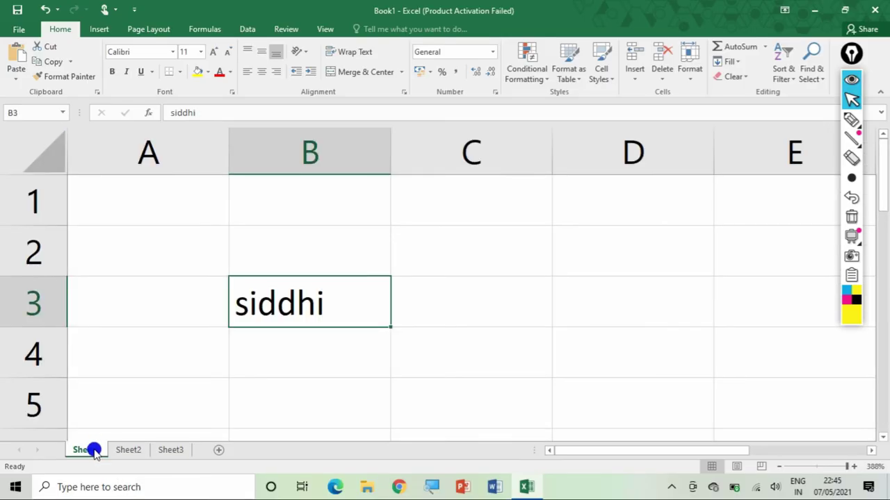
pyautogui.rightClick(94, 452)
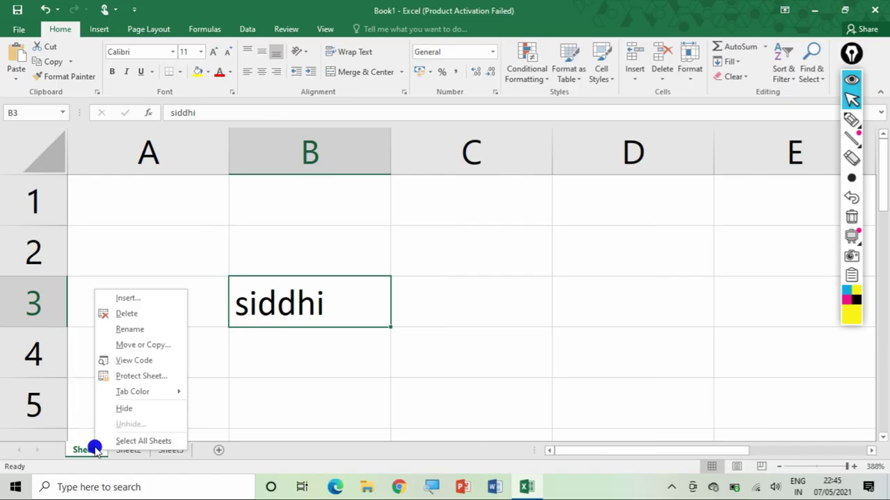
# Step: Rename the Sheet1 tab to 'practical'
pyautogui.click(141, 329)
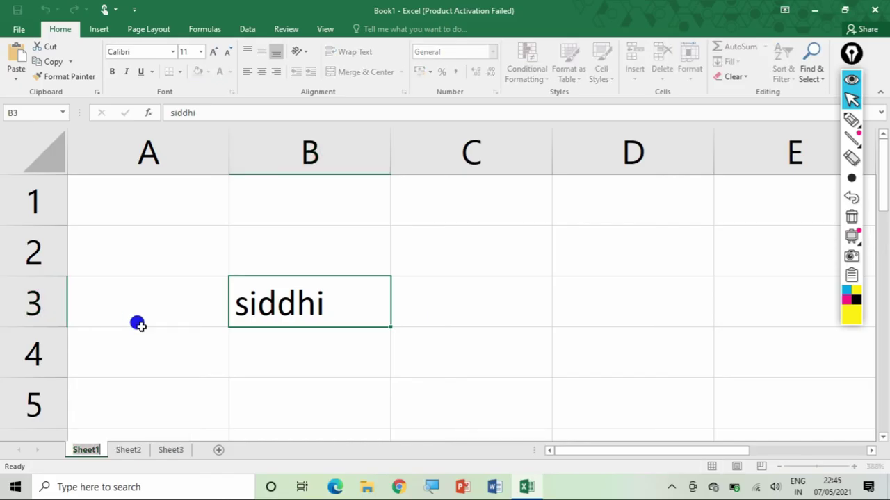
pyautogui.write('pr')
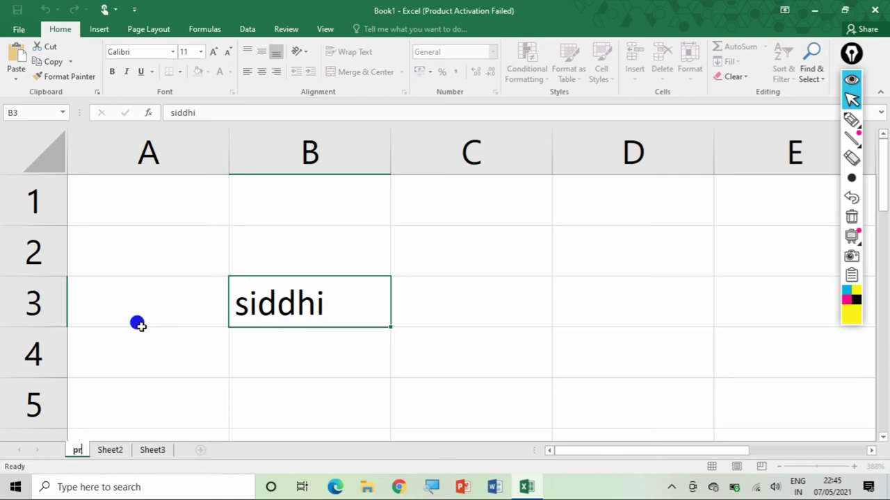
pyautogui.write('at')
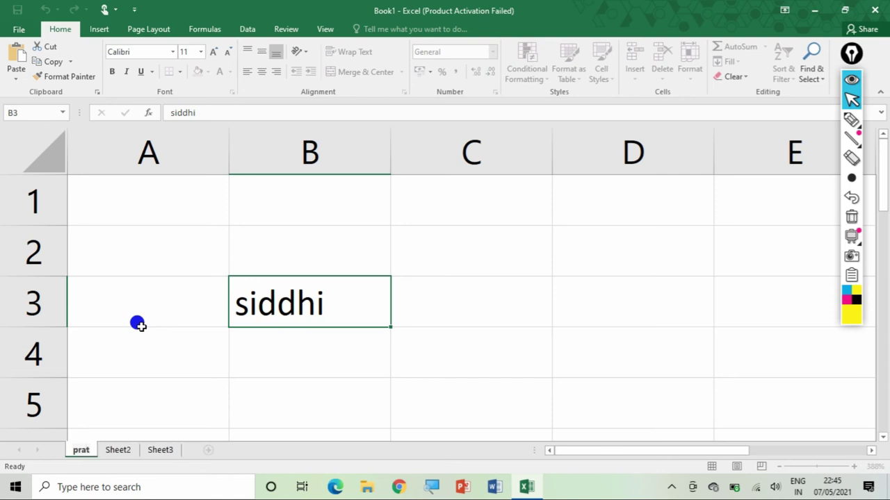
pyautogui.press('BackSpace')
pyautogui.write('ctical')
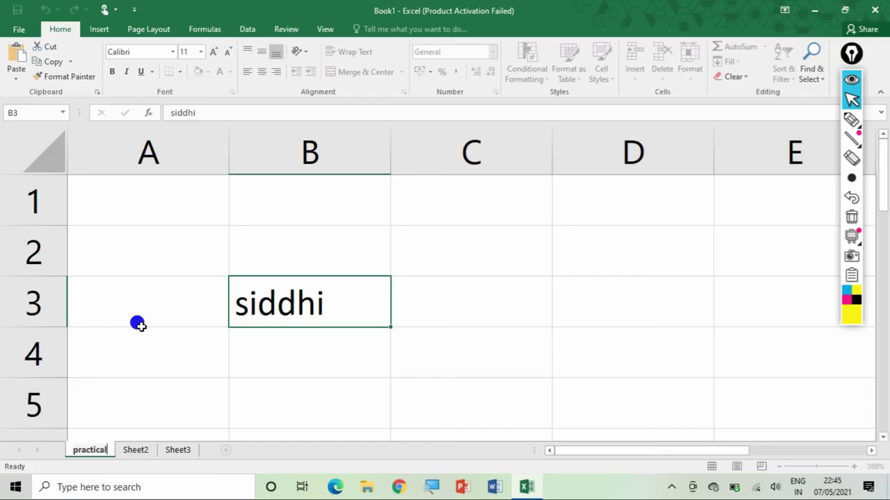
pyautogui.press('Return')
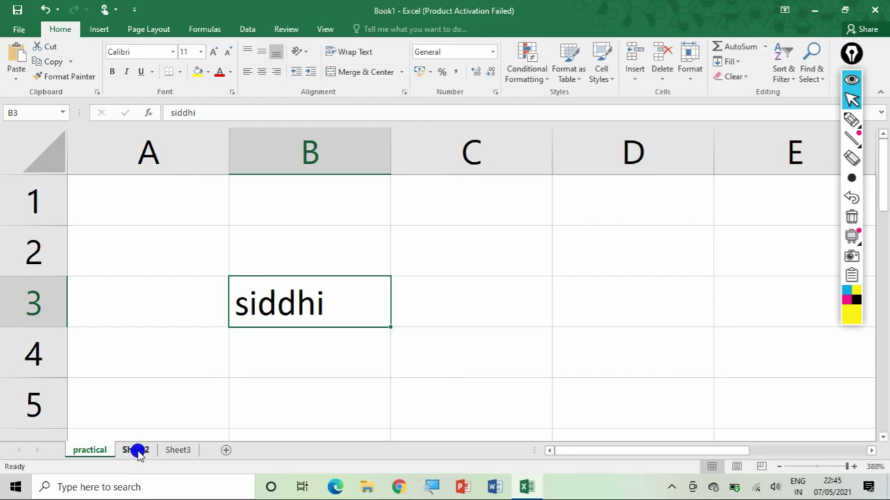
# Step: Hide Sheet2, restore it with Unhide, and switch back to the practical sheet
pyautogui.rightClick(138, 452)
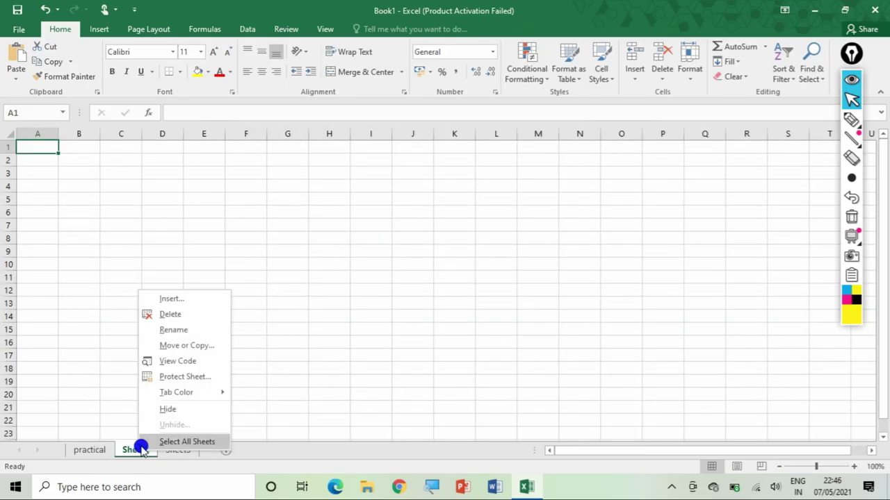
pyautogui.click(161, 412)
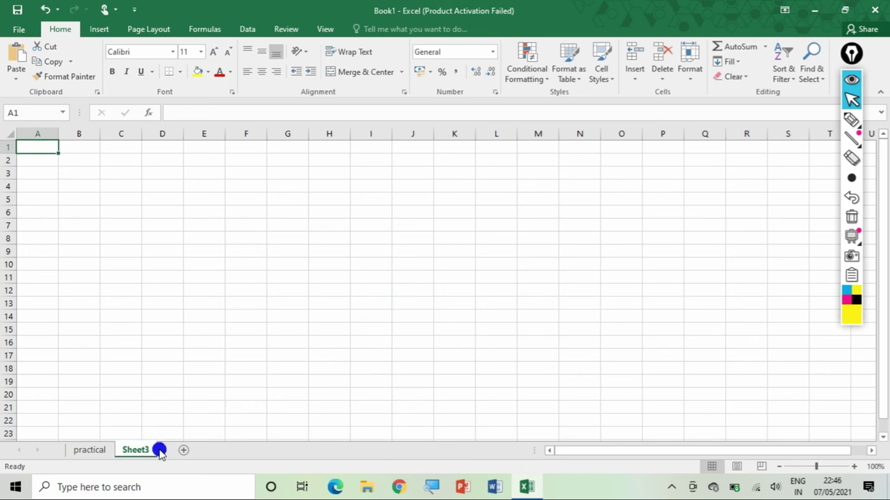
pyautogui.rightClick(154, 450)
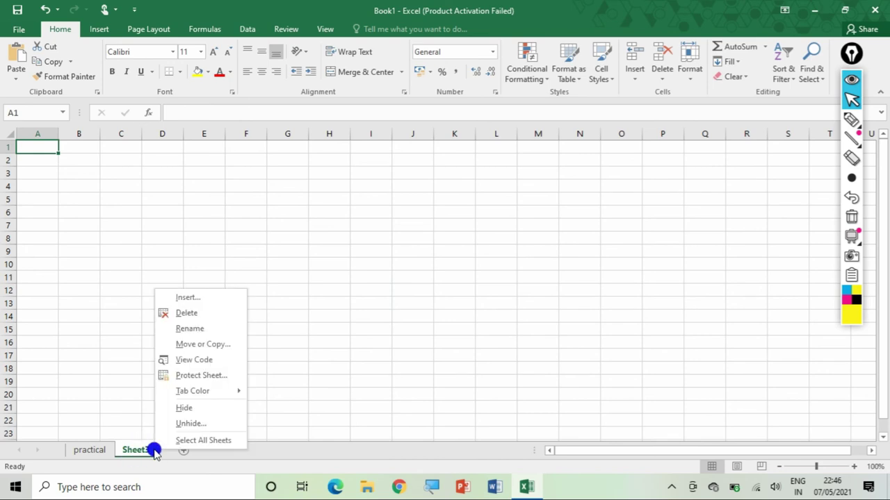
pyautogui.click(180, 424)
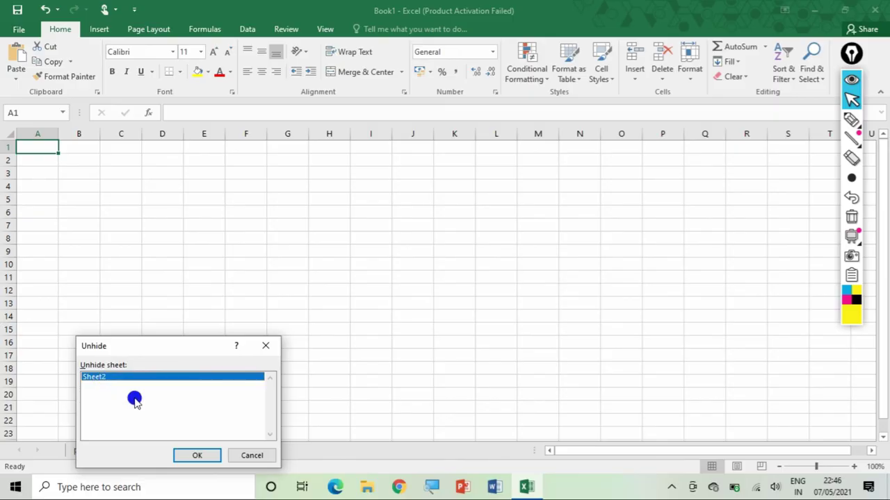
pyautogui.click(193, 455)
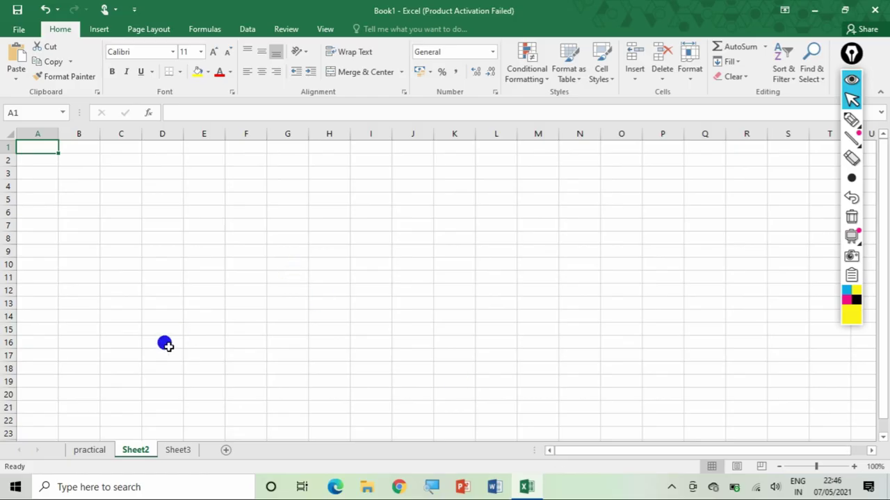
pyautogui.click(71, 450)
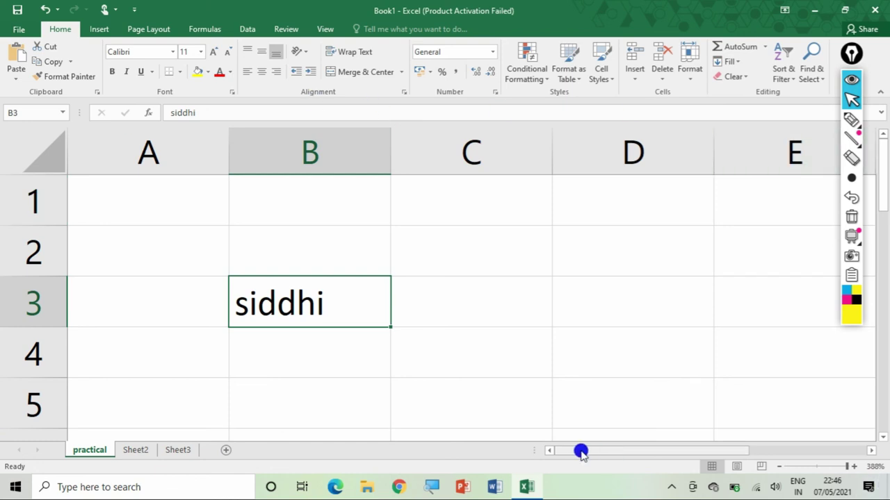
pyautogui.rightClick(581, 453)
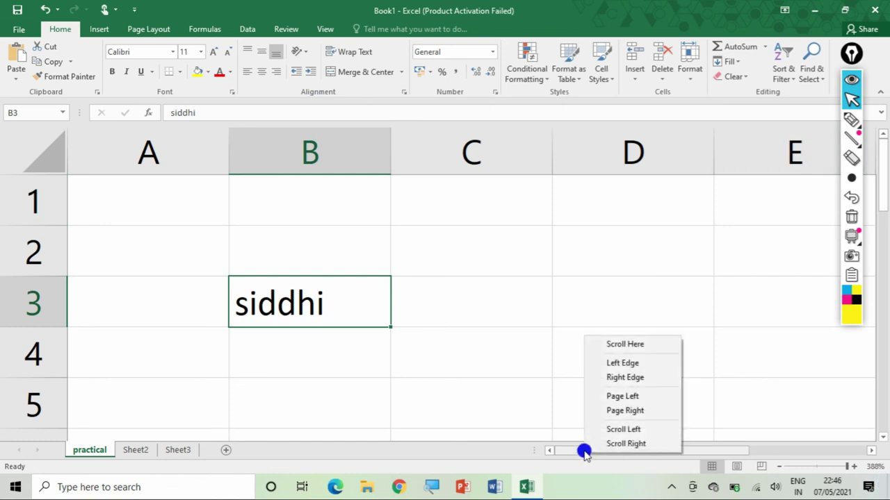
pyautogui.click(812, 450)
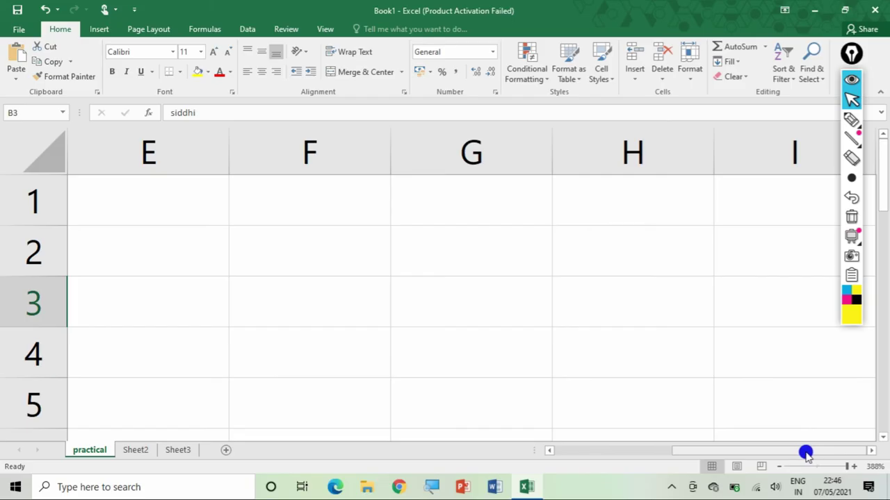
pyautogui.moveTo(805, 452)
pyautogui.mouseDown()
pyautogui.moveTo(742, 439)
pyautogui.moveTo(794, 443)
pyautogui.mouseUp()
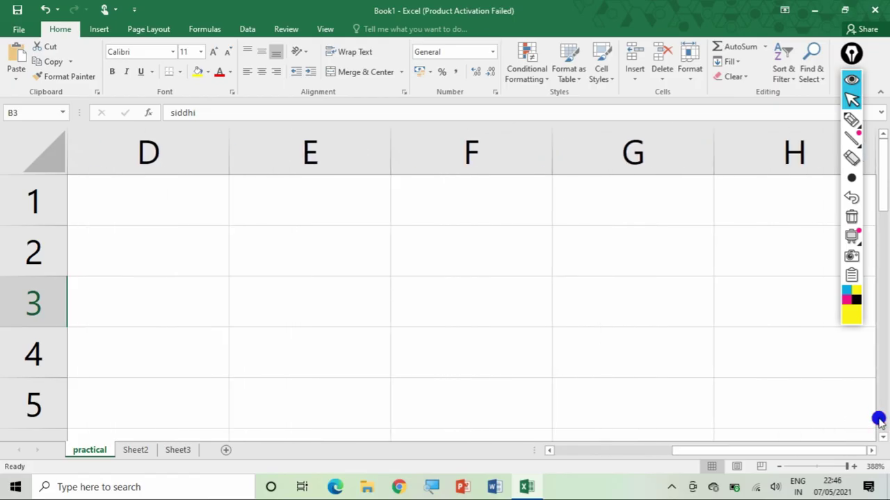
pyautogui.moveTo(881, 187); pyautogui.dragTo(886, 217)
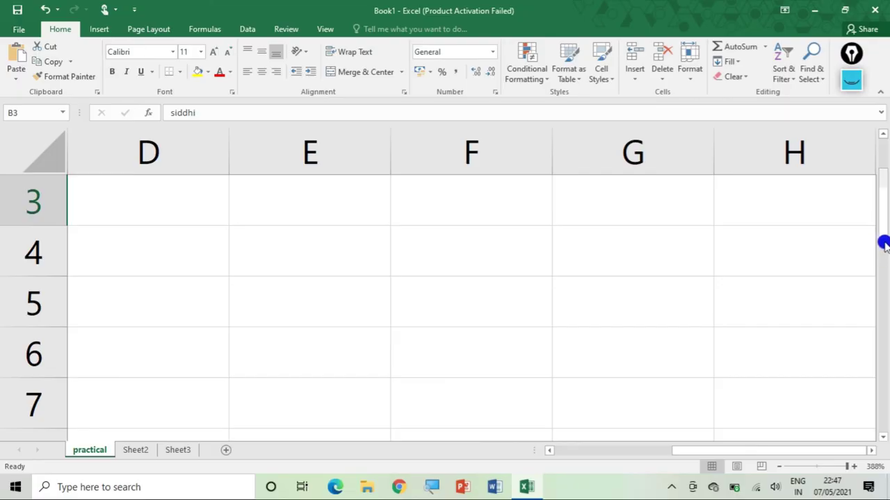
pyautogui.moveTo(883, 251)
pyautogui.mouseDown()
pyautogui.moveTo(882, 299)
pyautogui.moveTo(884, 234)
pyautogui.moveTo(884, 360)
pyautogui.moveTo(875, 149)
pyautogui.mouseUp()
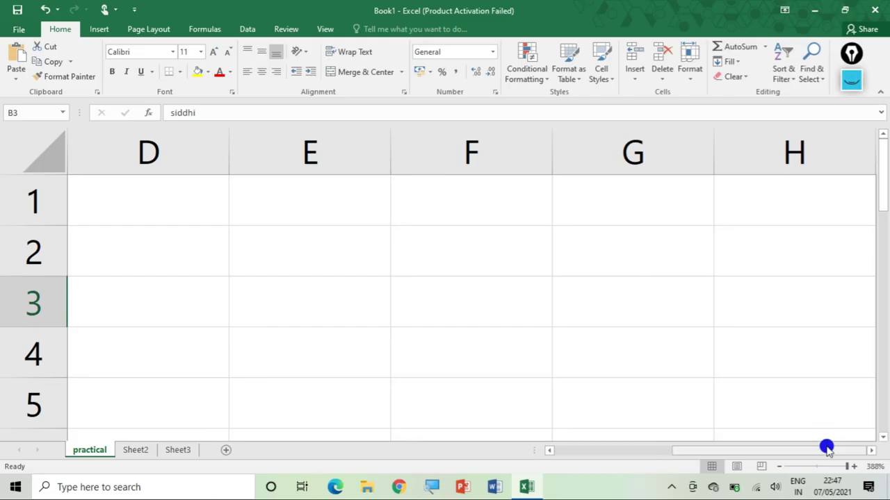
pyautogui.rightClick(727, 451)
pyautogui.moveTo(728, 451)
pyautogui.mouseDown()
pyautogui.moveTo(652, 451)
pyautogui.moveTo(582, 498)
pyautogui.moveTo(677, 463)
pyautogui.moveTo(718, 472)
pyautogui.moveTo(790, 425)
pyautogui.mouseUp()
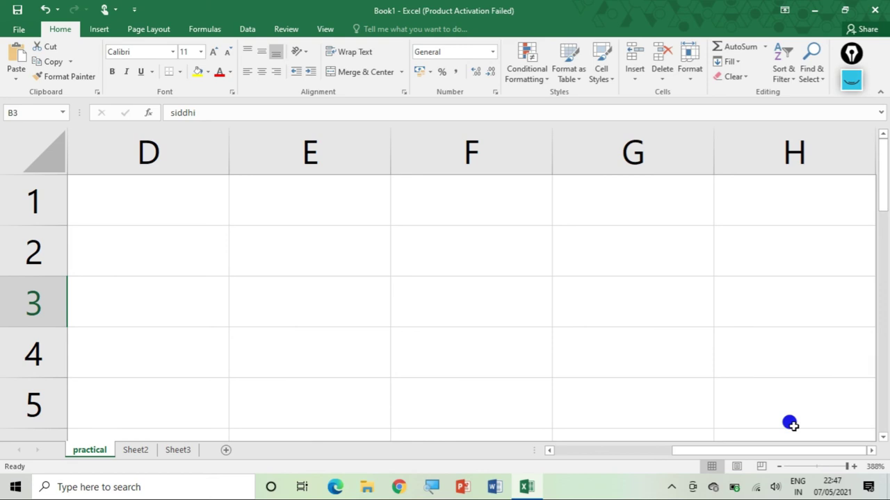
pyautogui.moveTo(695, 450); pyautogui.dragTo(558, 462)
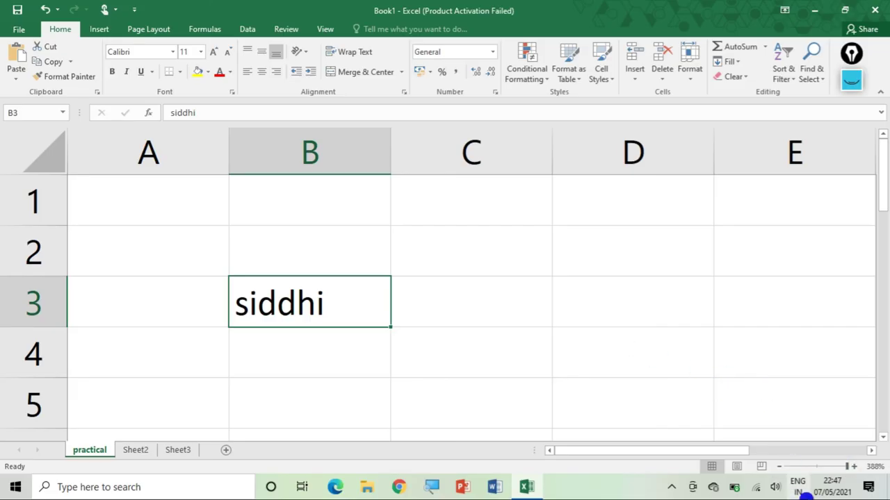
# Step: Zoom the practical sheet to 400% with the slider, then step it down to 350%
pyautogui.moveTo(853, 466); pyautogui.dragTo(855, 468)
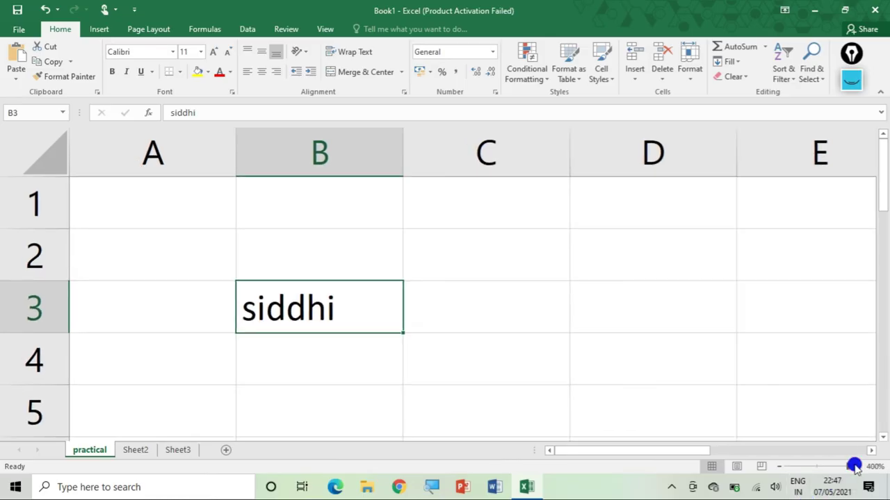
pyautogui.click(779, 467)
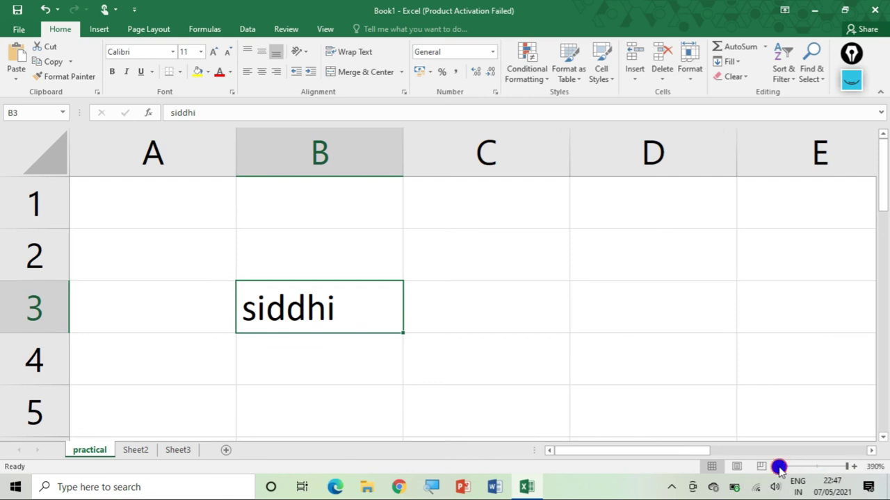
pyautogui.click(779, 467)
pyautogui.click(778, 466)
pyautogui.click(779, 466)
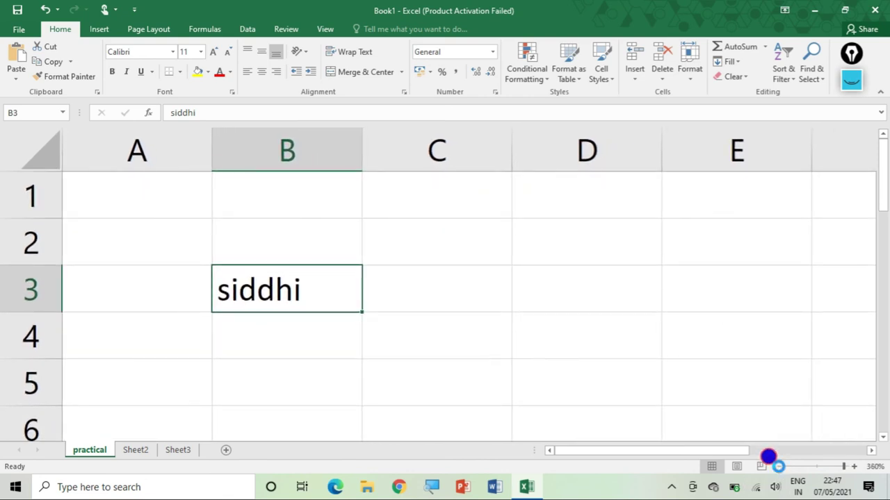
pyautogui.click(778, 466)
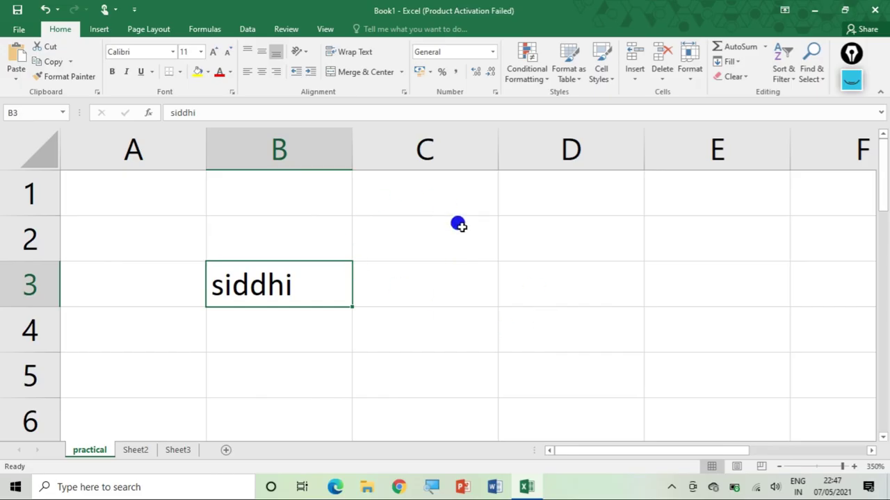
# Step: Set the ribbon to Auto-hide Ribbon, select cell E6, and briefly reveal the hidden ribbon
pyautogui.click(782, 11)
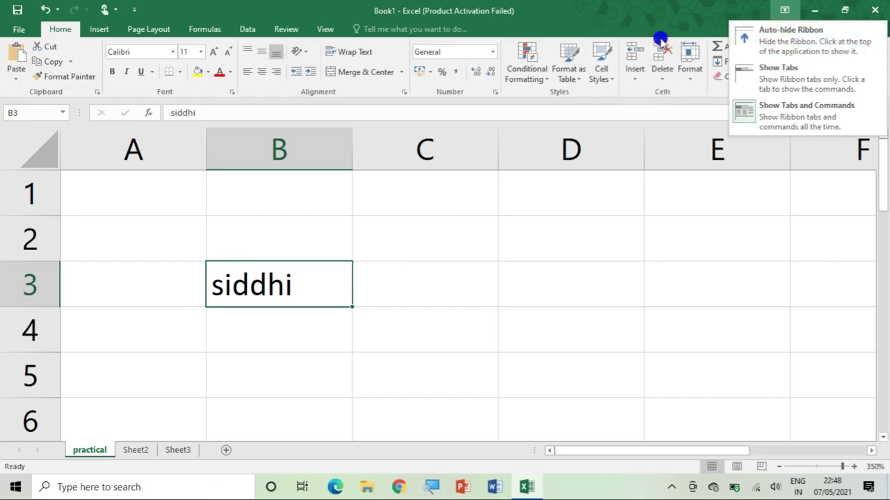
pyautogui.click(760, 55)
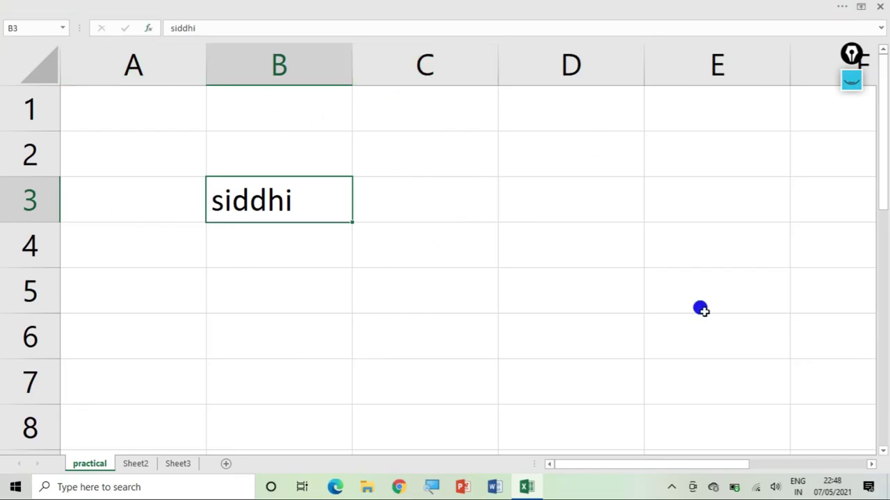
pyautogui.click(704, 318)
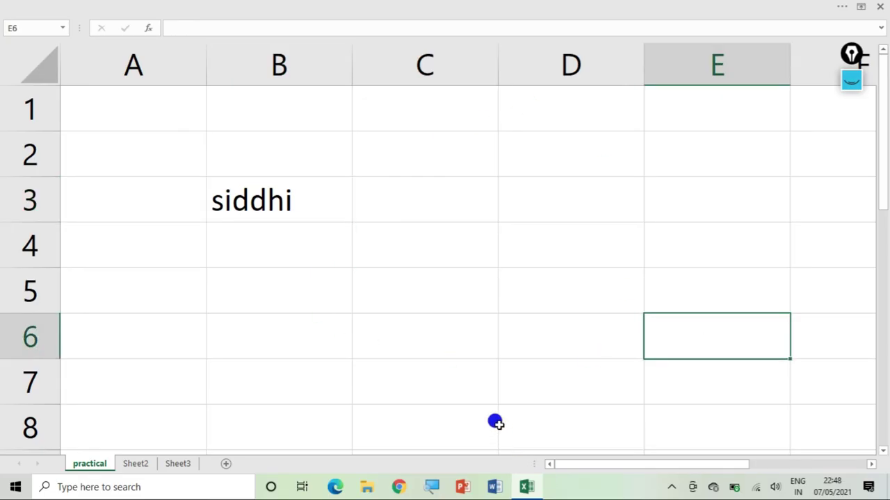
pyautogui.click(641, 5)
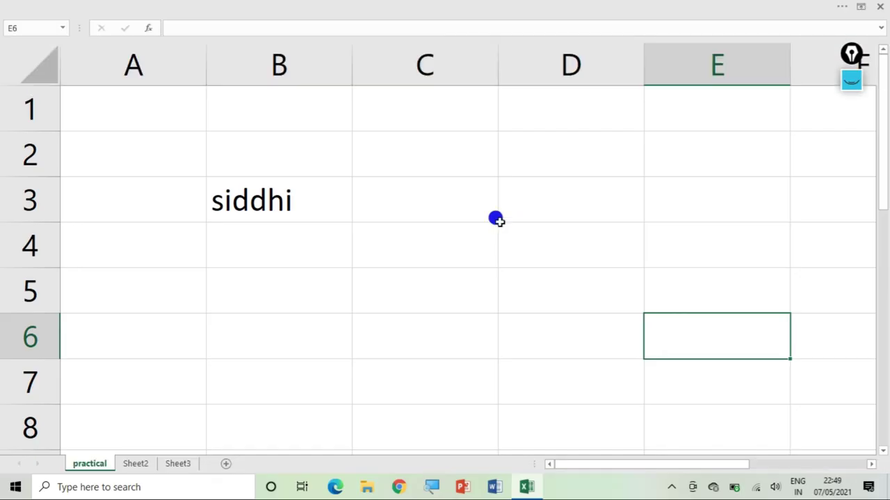
# Step: Bring back the auto-hidden ribbon and switch its display option to Show Tabs only
pyautogui.click(455, 5)
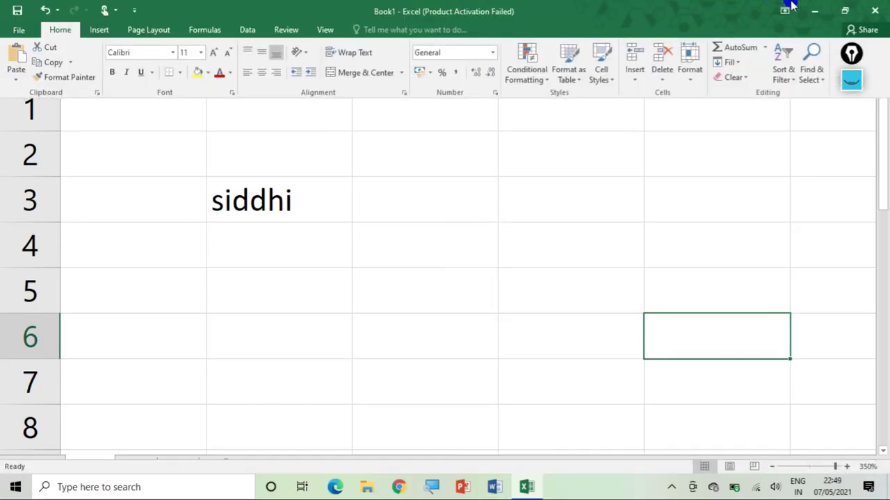
pyautogui.click(783, 10)
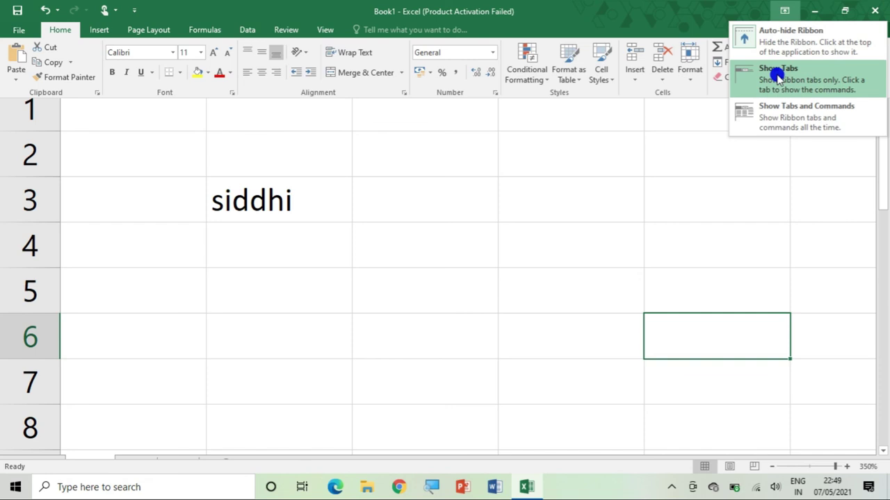
pyautogui.click(777, 77)
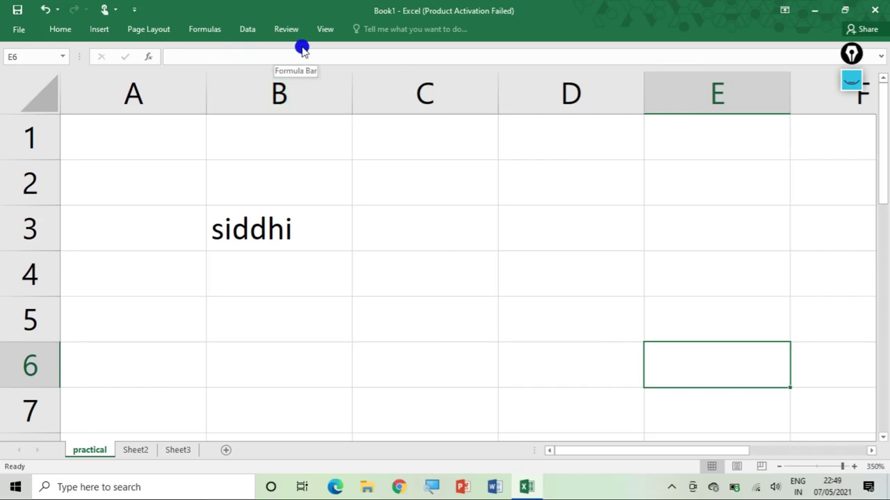
pyautogui.click(785, 8)
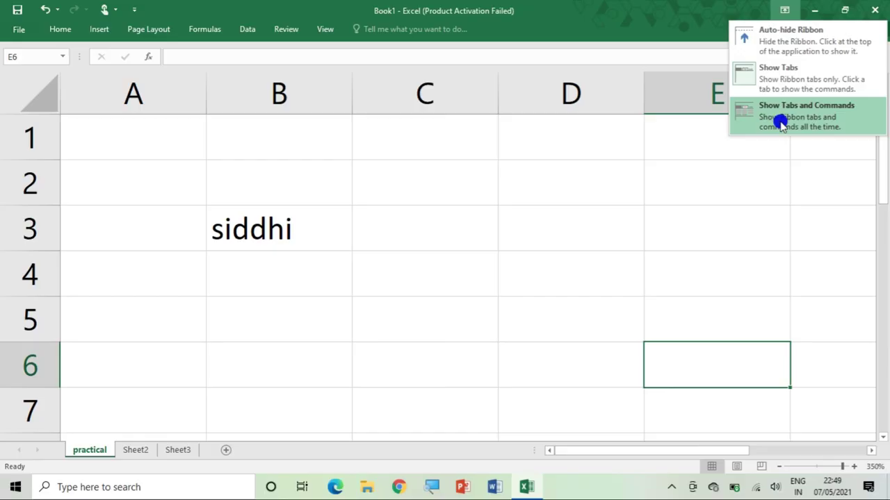
pyautogui.click(780, 123)
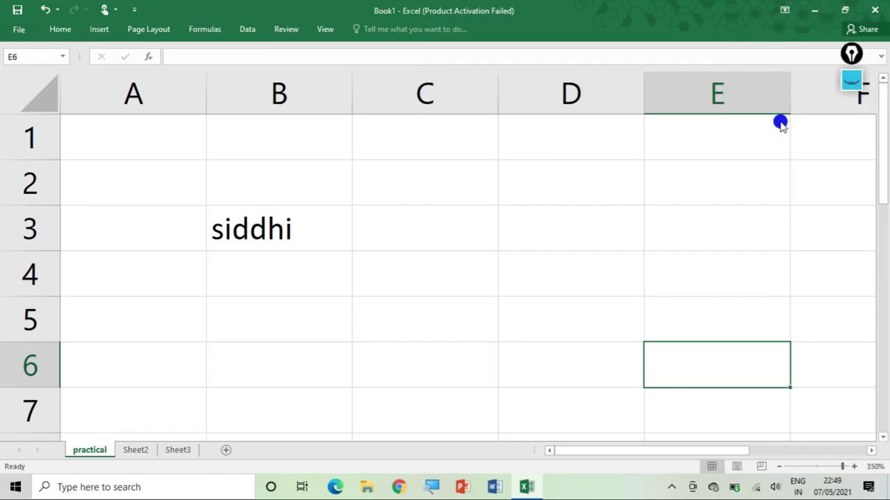